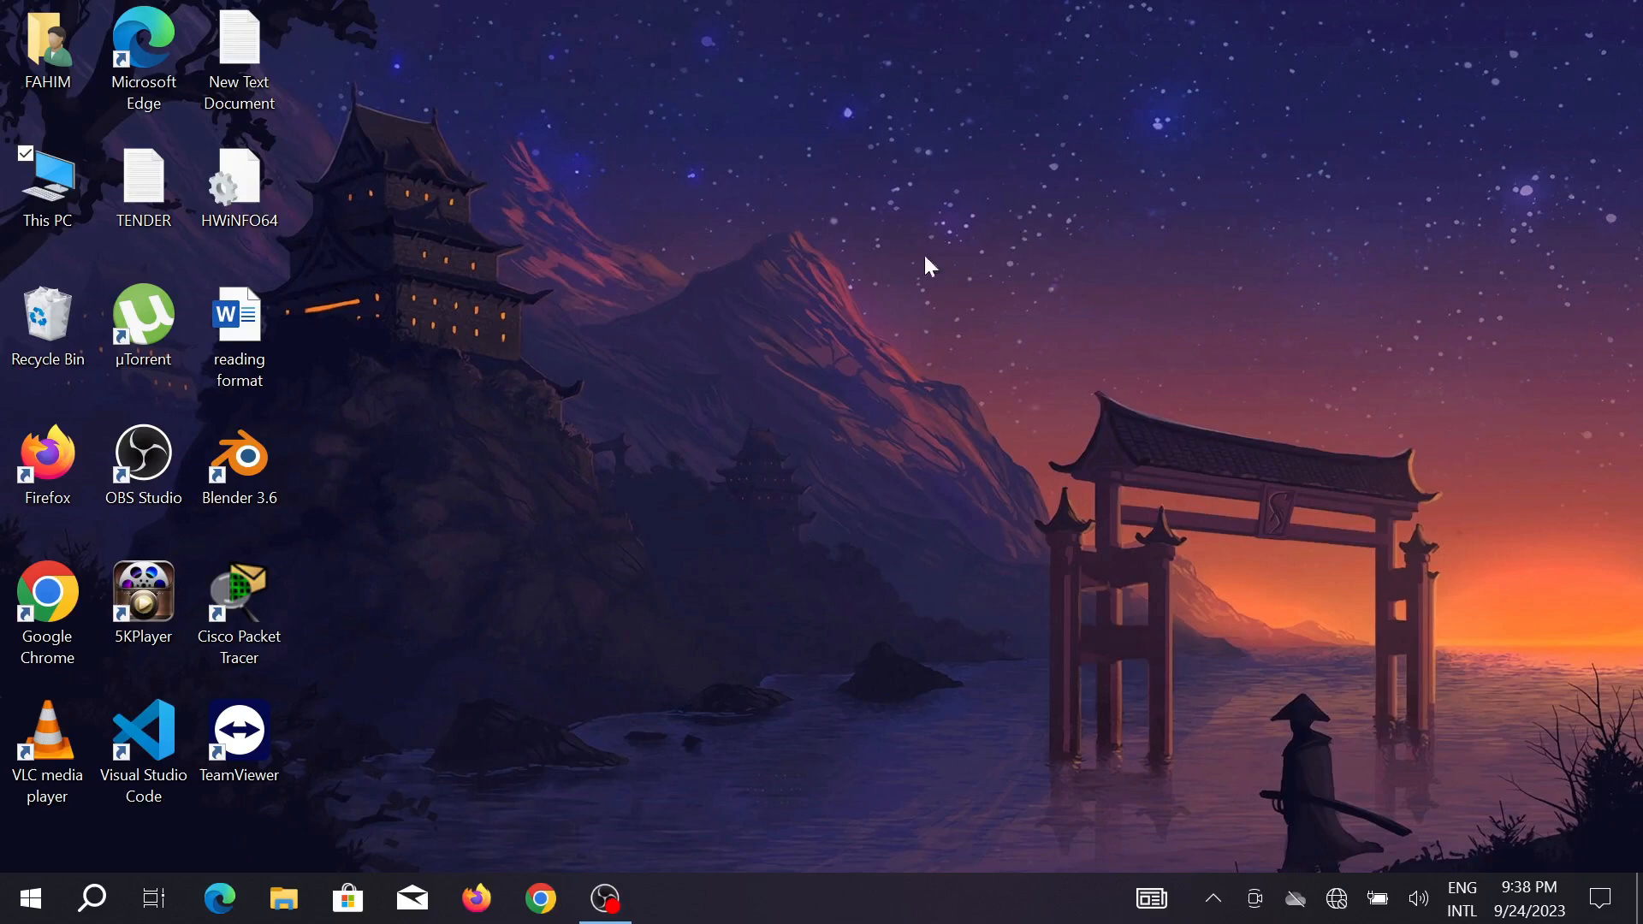
Open Chrome, search Google for flutter and open the official flutter.dev site.
{"action": "left_click", "coordinate": [539, 900]}
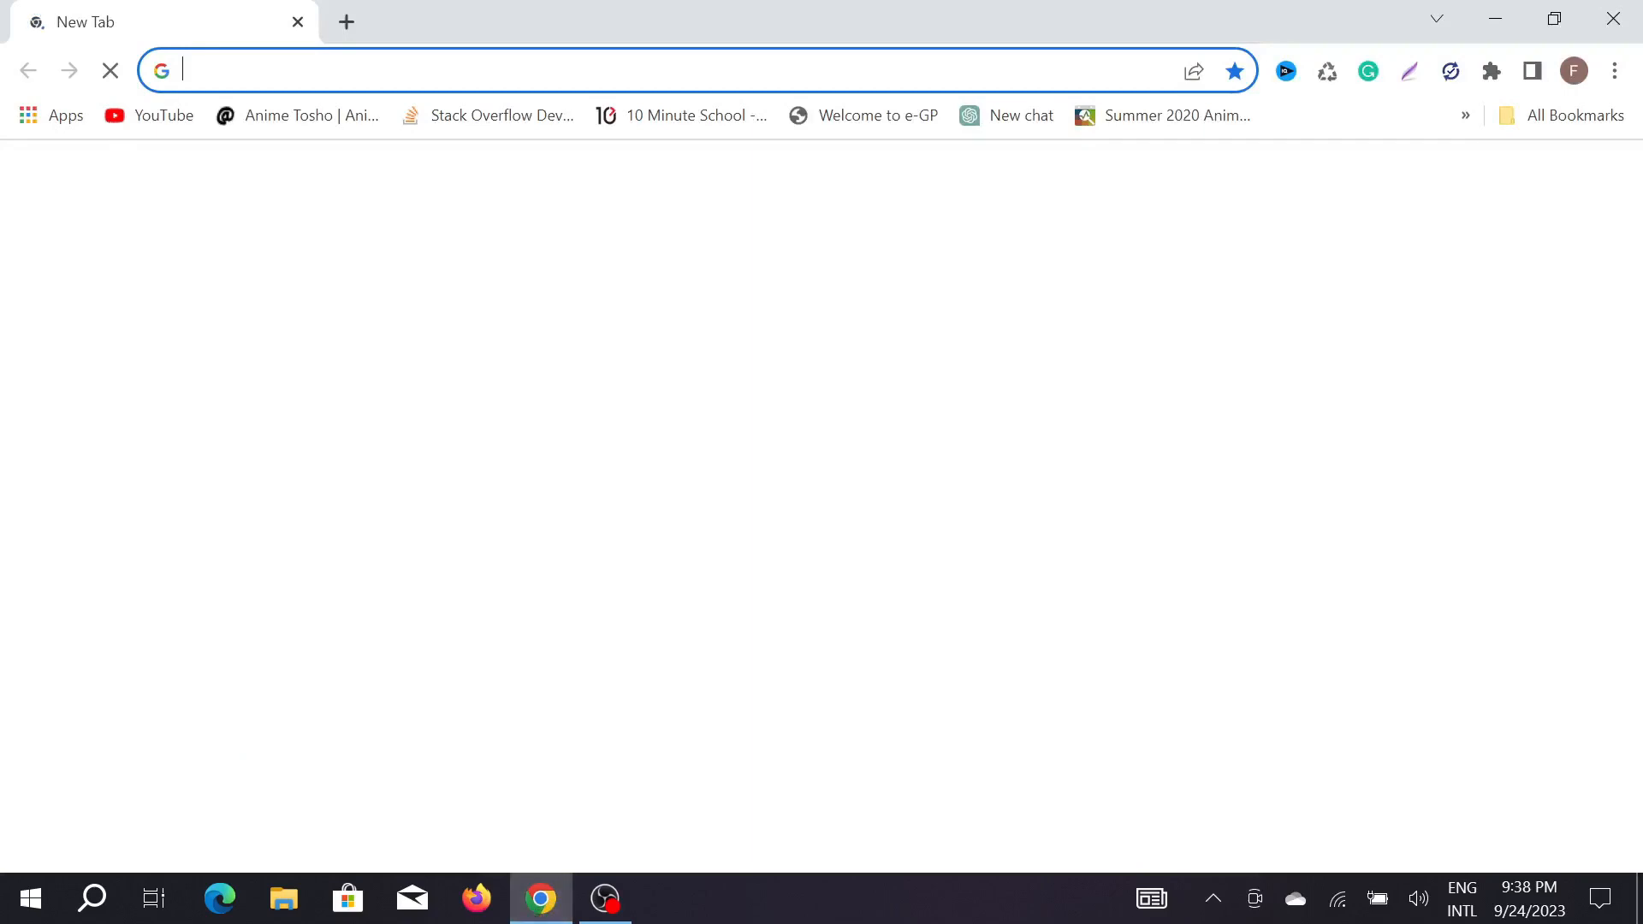
{"action": "type", "text": "f"}
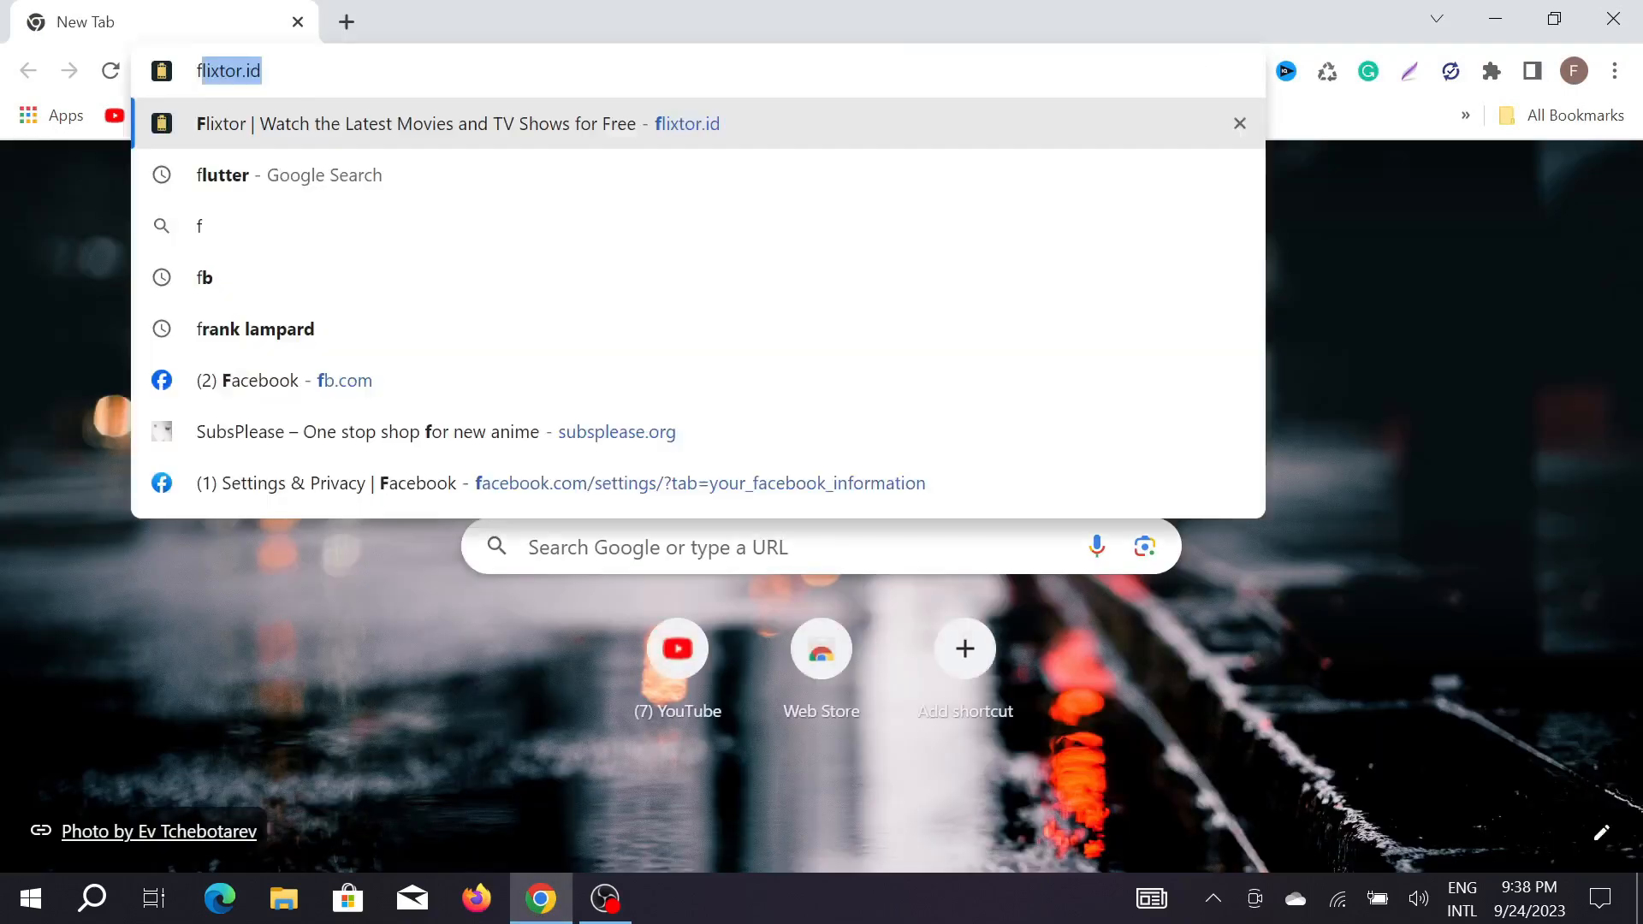
{"action": "type", "text": "lu"}
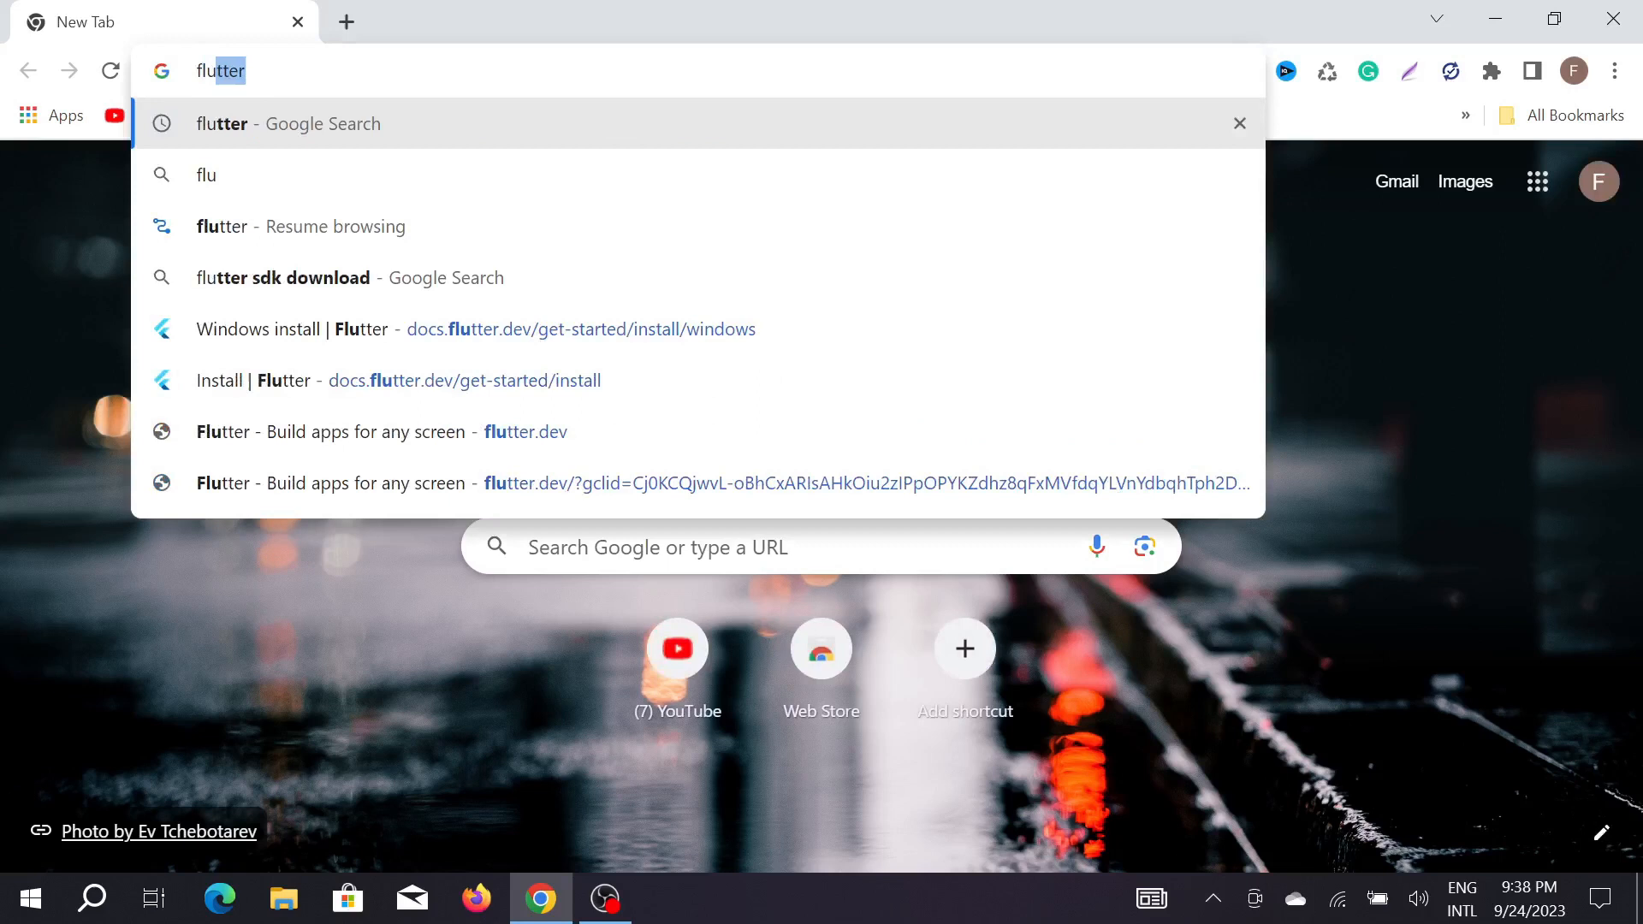
{"action": "key", "text": "Return"}
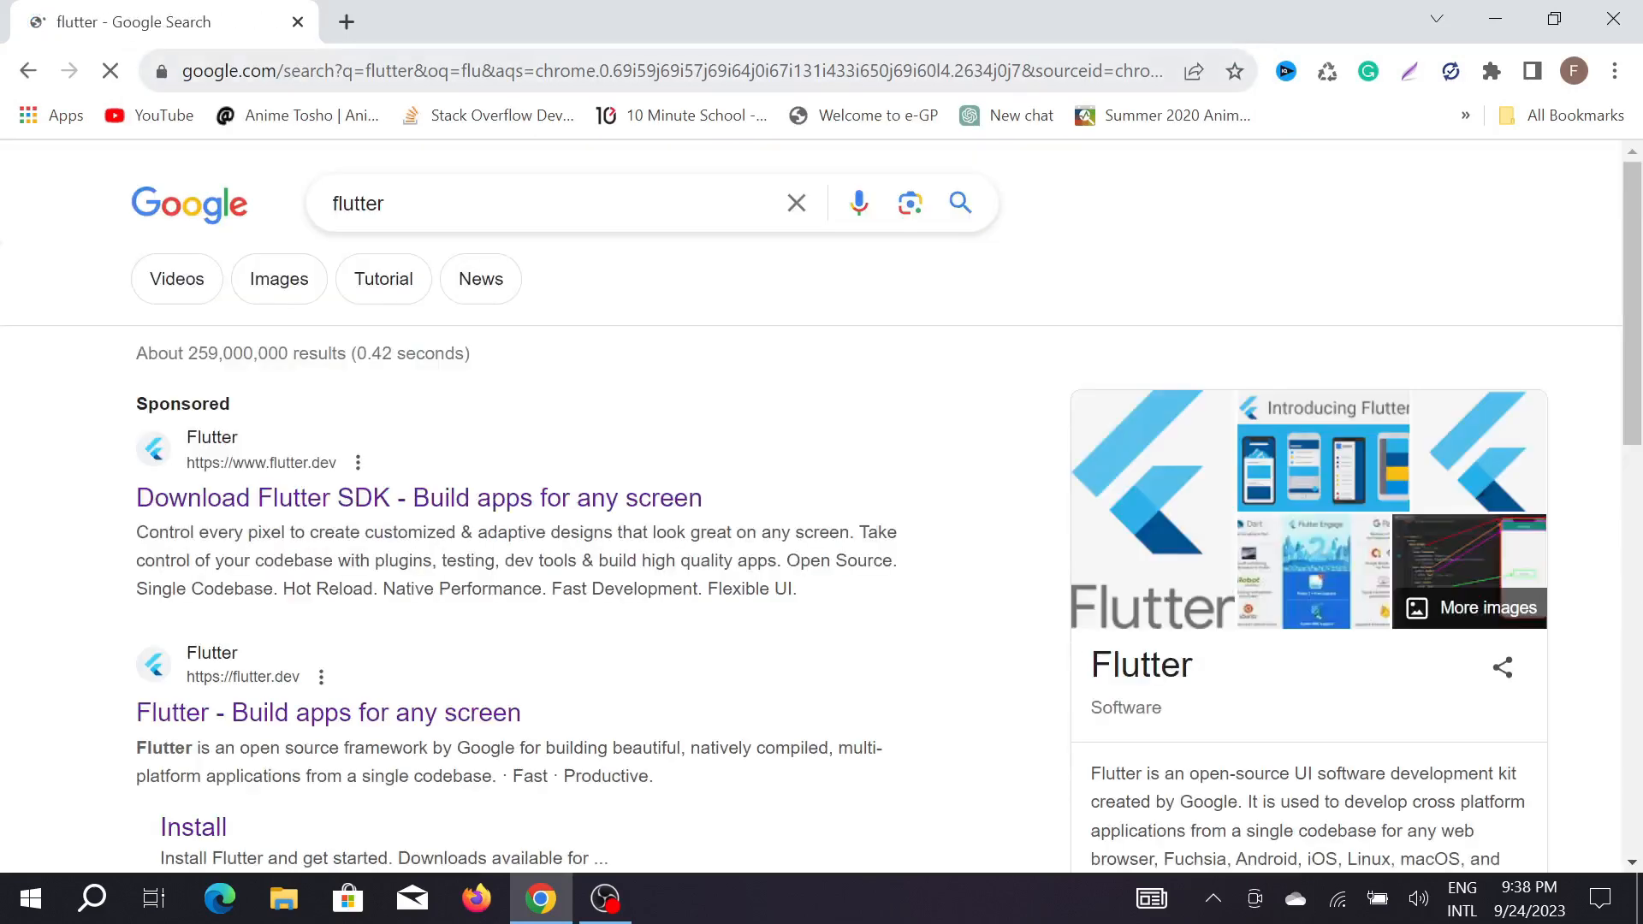
{"action": "scroll", "coordinate": [365, 391], "scroll_direction": "down", "scroll_amount": 3}
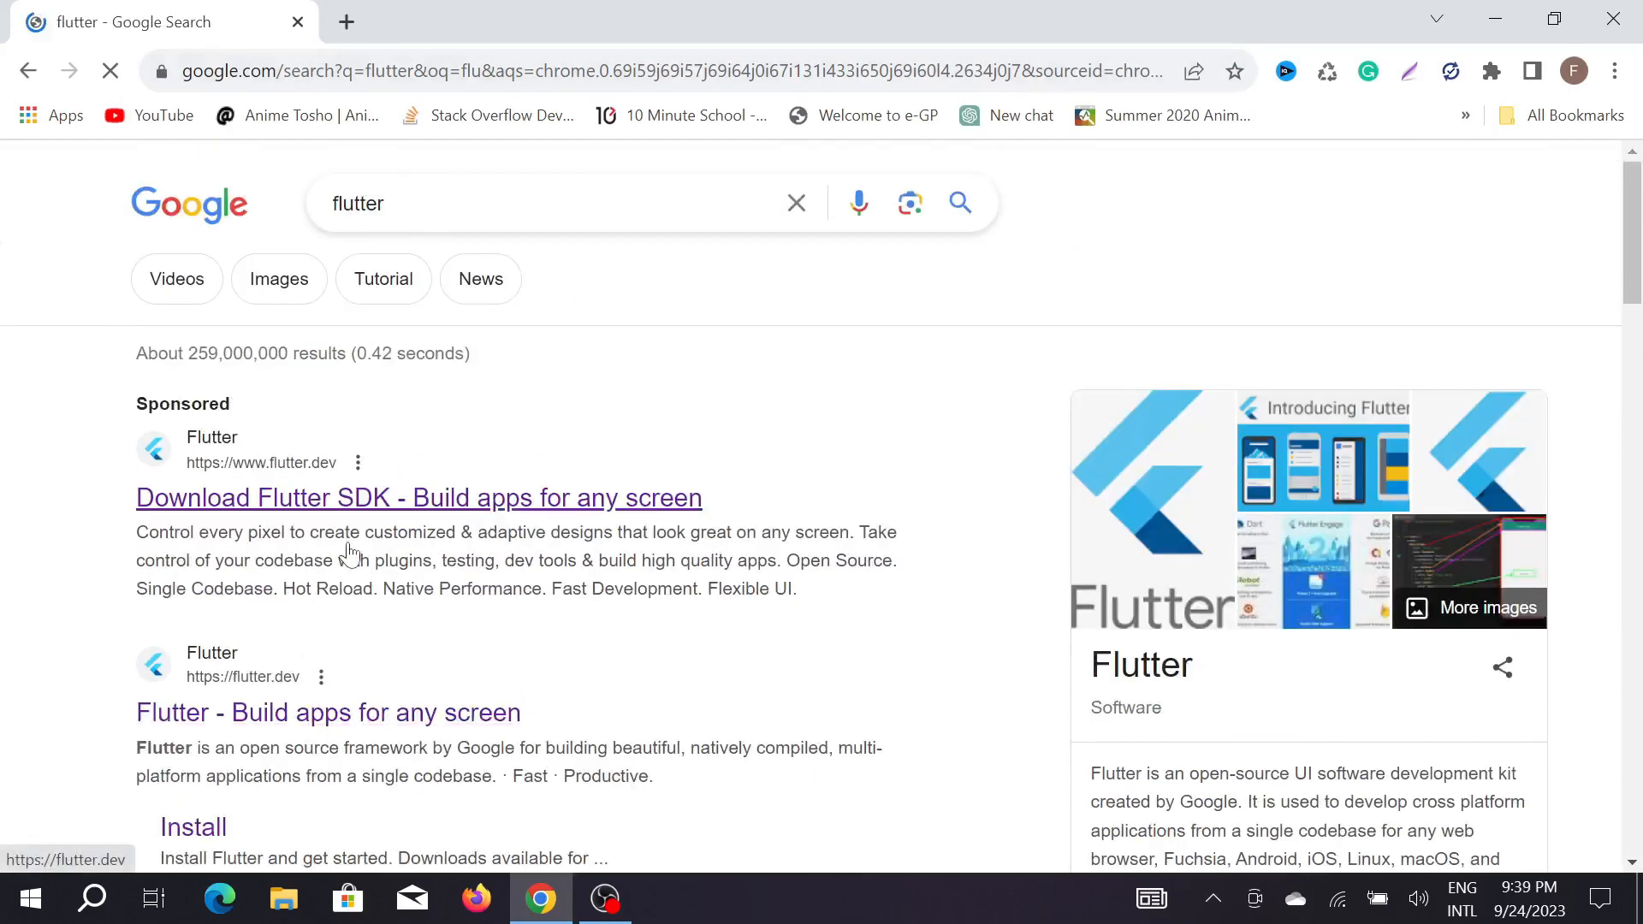
{"action": "scroll", "coordinate": [346, 565], "scroll_direction": "down", "scroll_amount": 5}
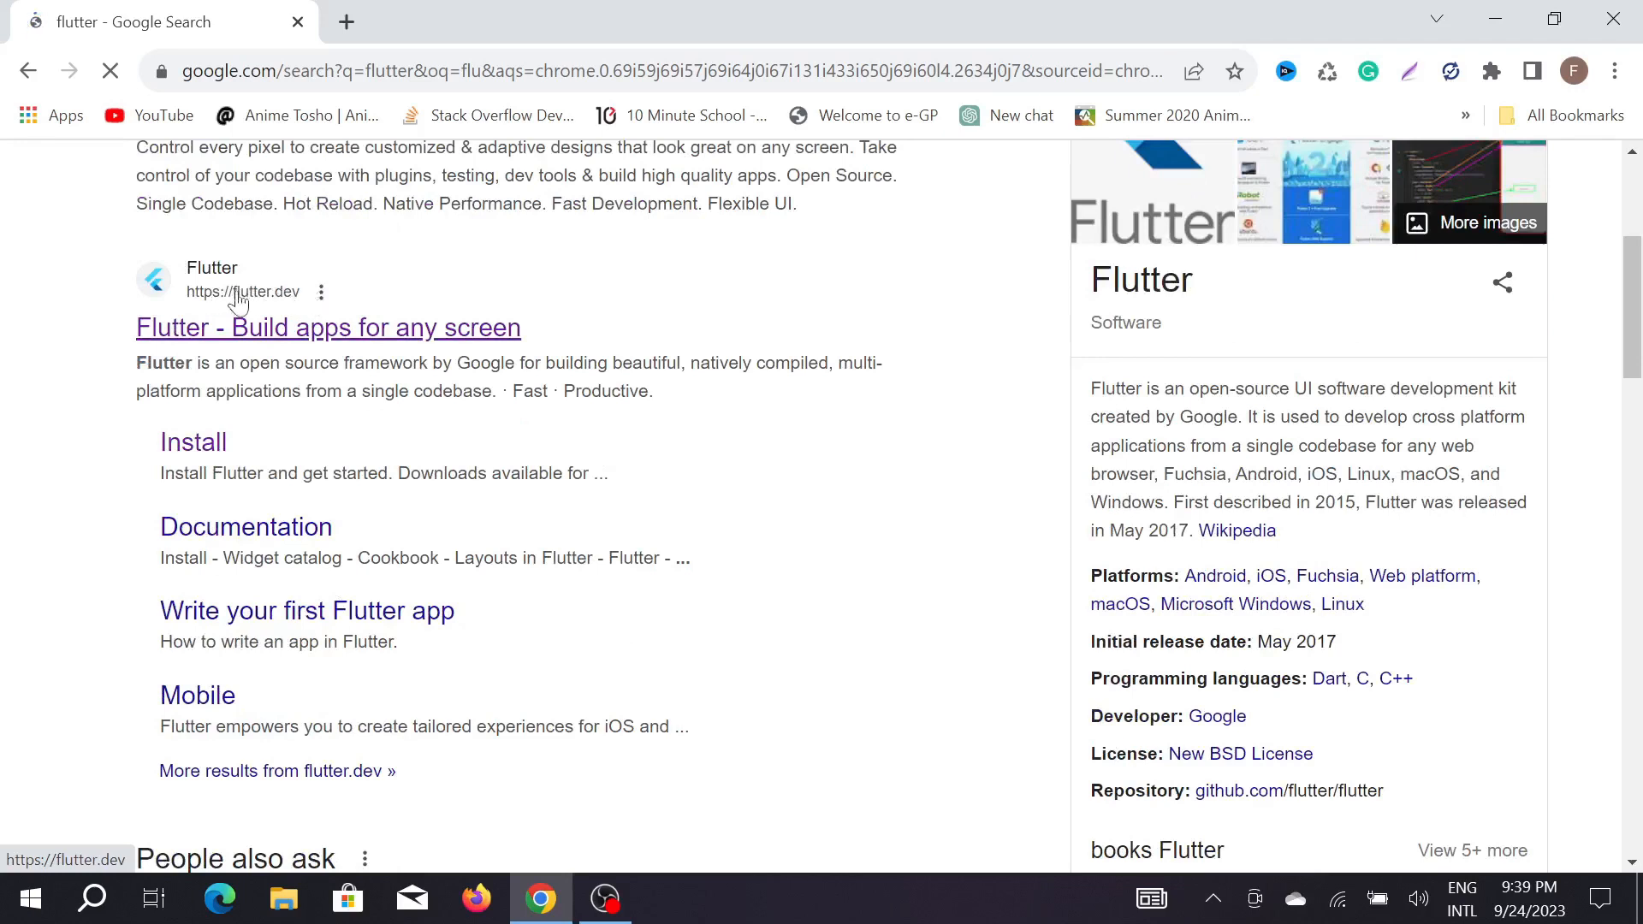
{"action": "left_click", "coordinate": [299, 334]}
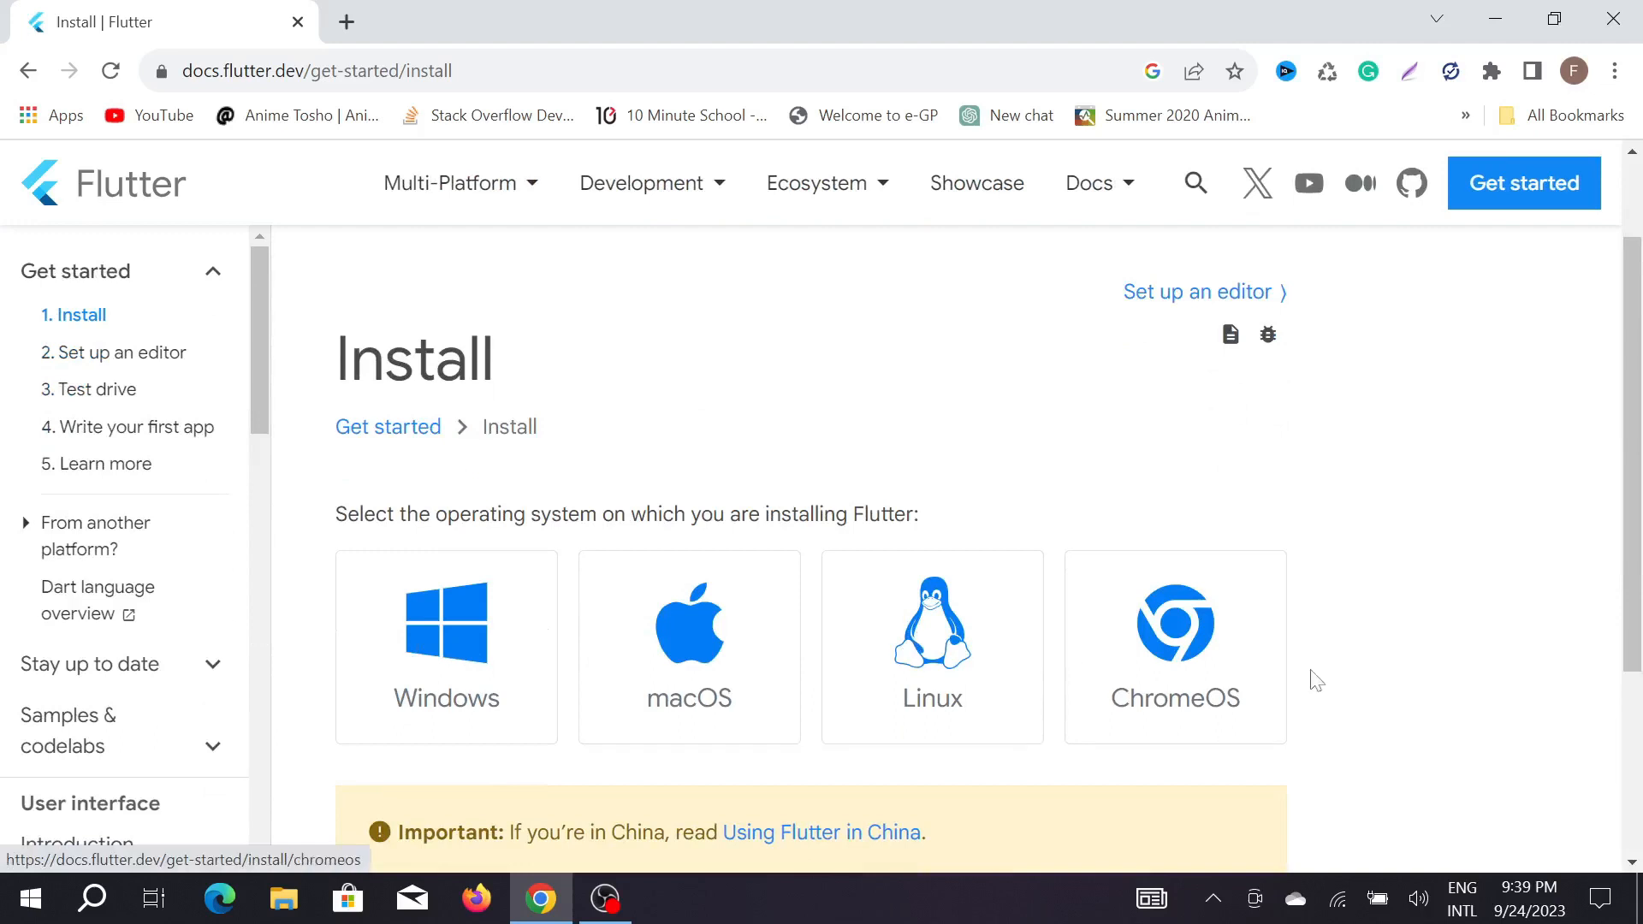
Open the Windows installation instructions and go to the Flutter SDK download section.
{"action": "scroll", "coordinate": [445, 633], "scroll_direction": "down", "scroll_amount": 2}
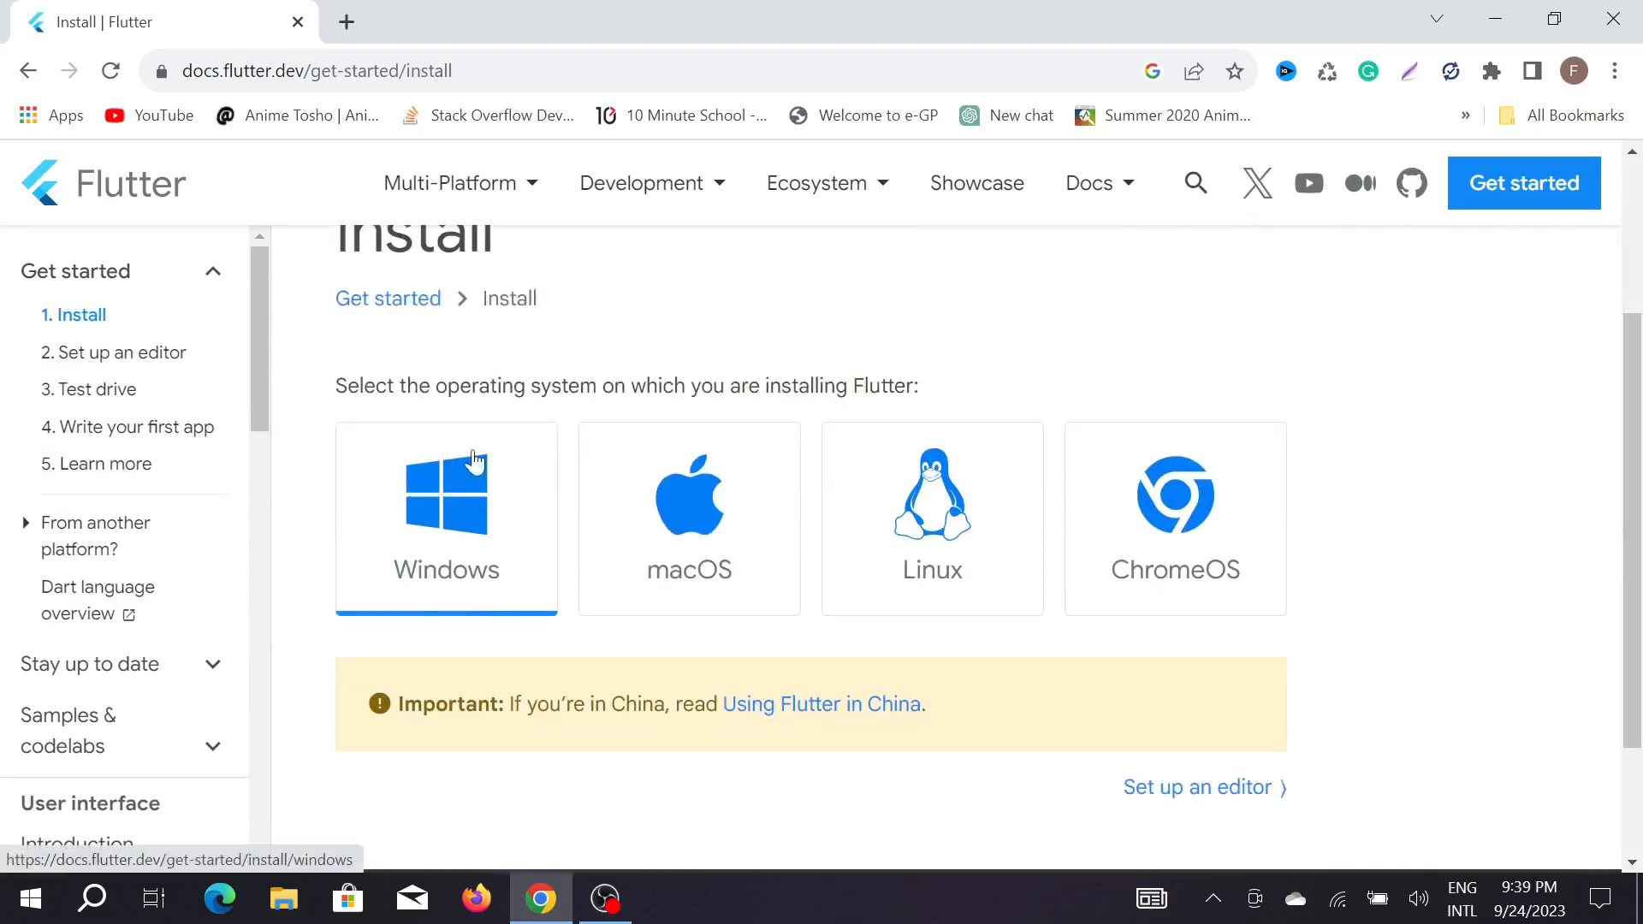
{"action": "left_click", "coordinate": [451, 521]}
{"action": "scroll", "coordinate": [693, 420], "scroll_direction": "down", "scroll_amount": 5}
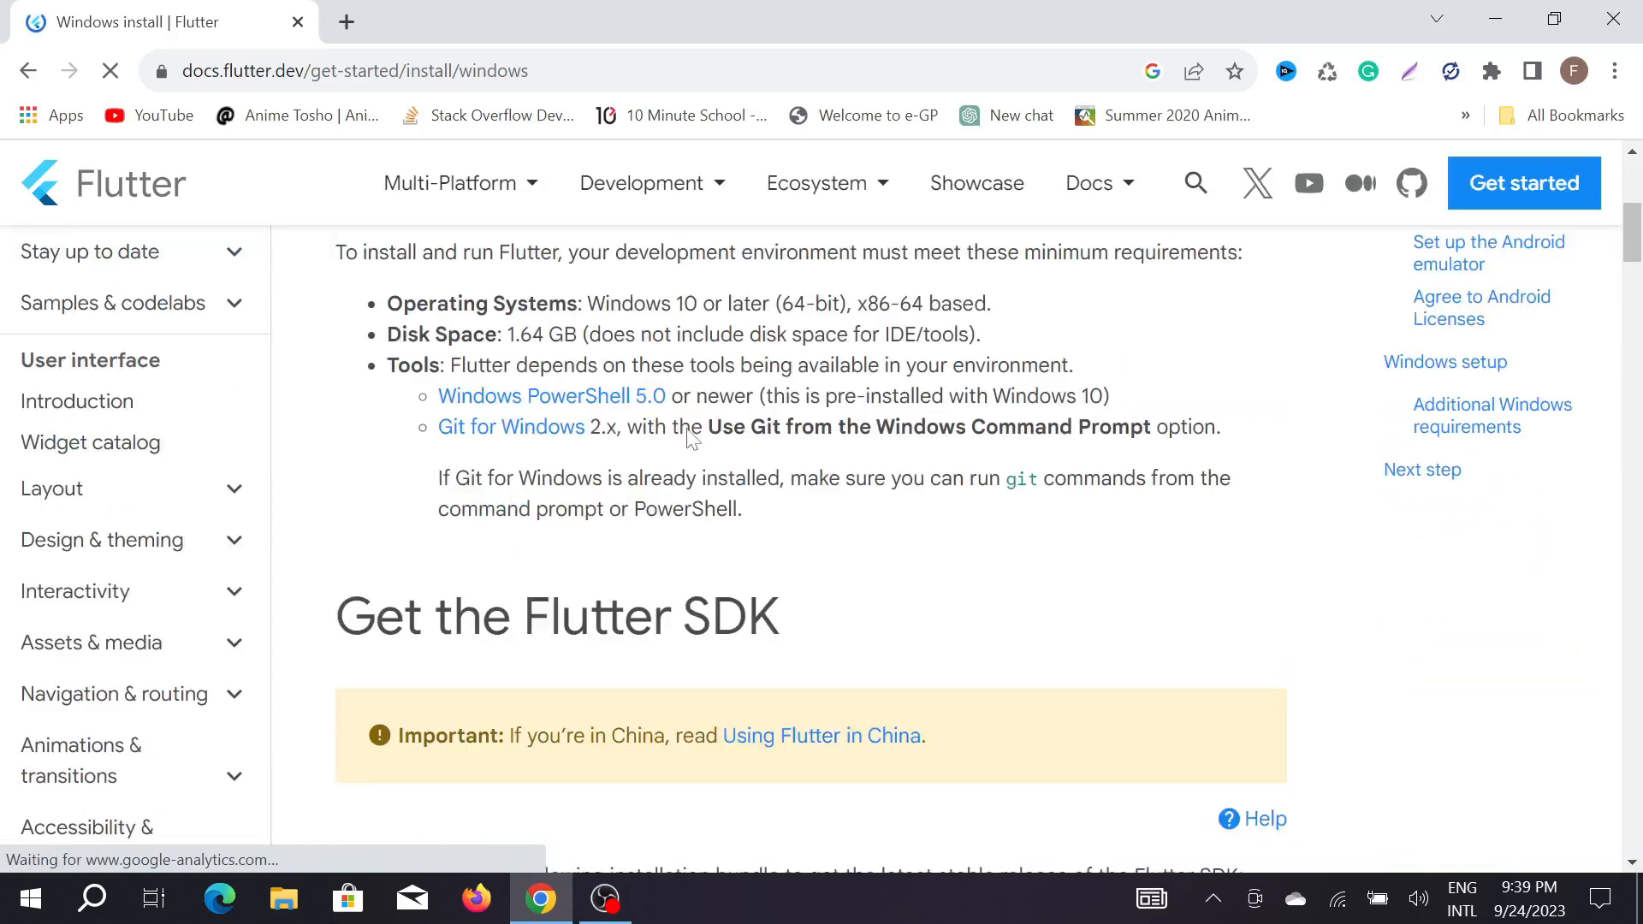
{"action": "scroll", "coordinate": [678, 392], "scroll_direction": "down", "scroll_amount": 7}
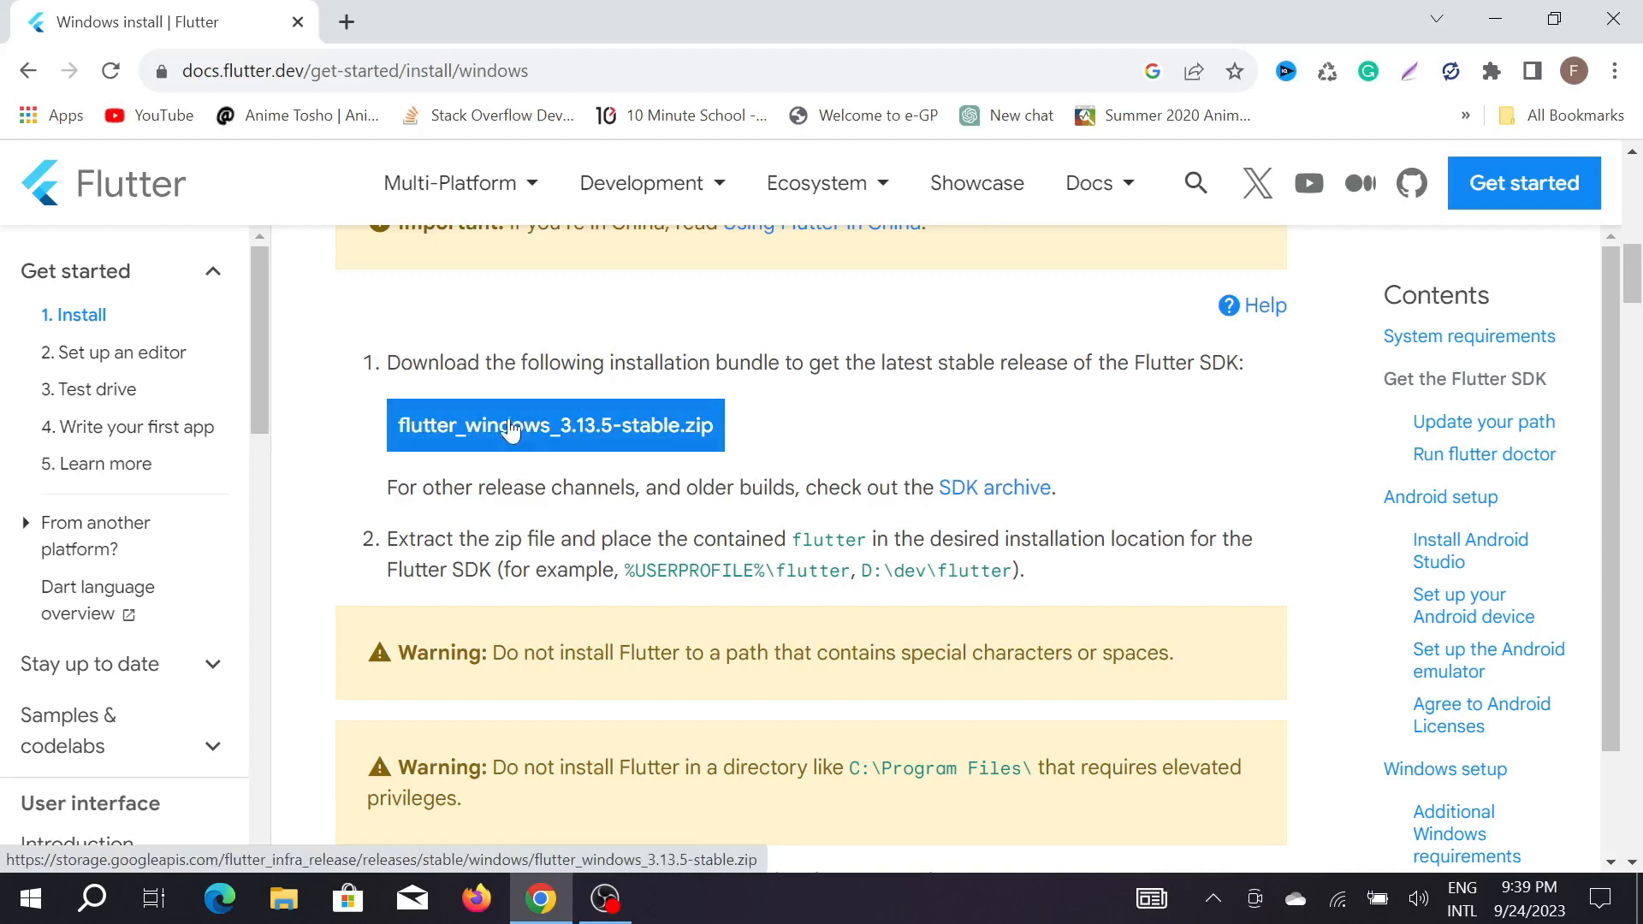
Start downloading the flutter_windows_3.13.5-stable.zip bundle and cancel that download.
{"action": "scroll", "coordinate": [811, 548], "scroll_direction": "down", "scroll_amount": 1}
{"action": "left_click", "coordinate": [604, 301]}
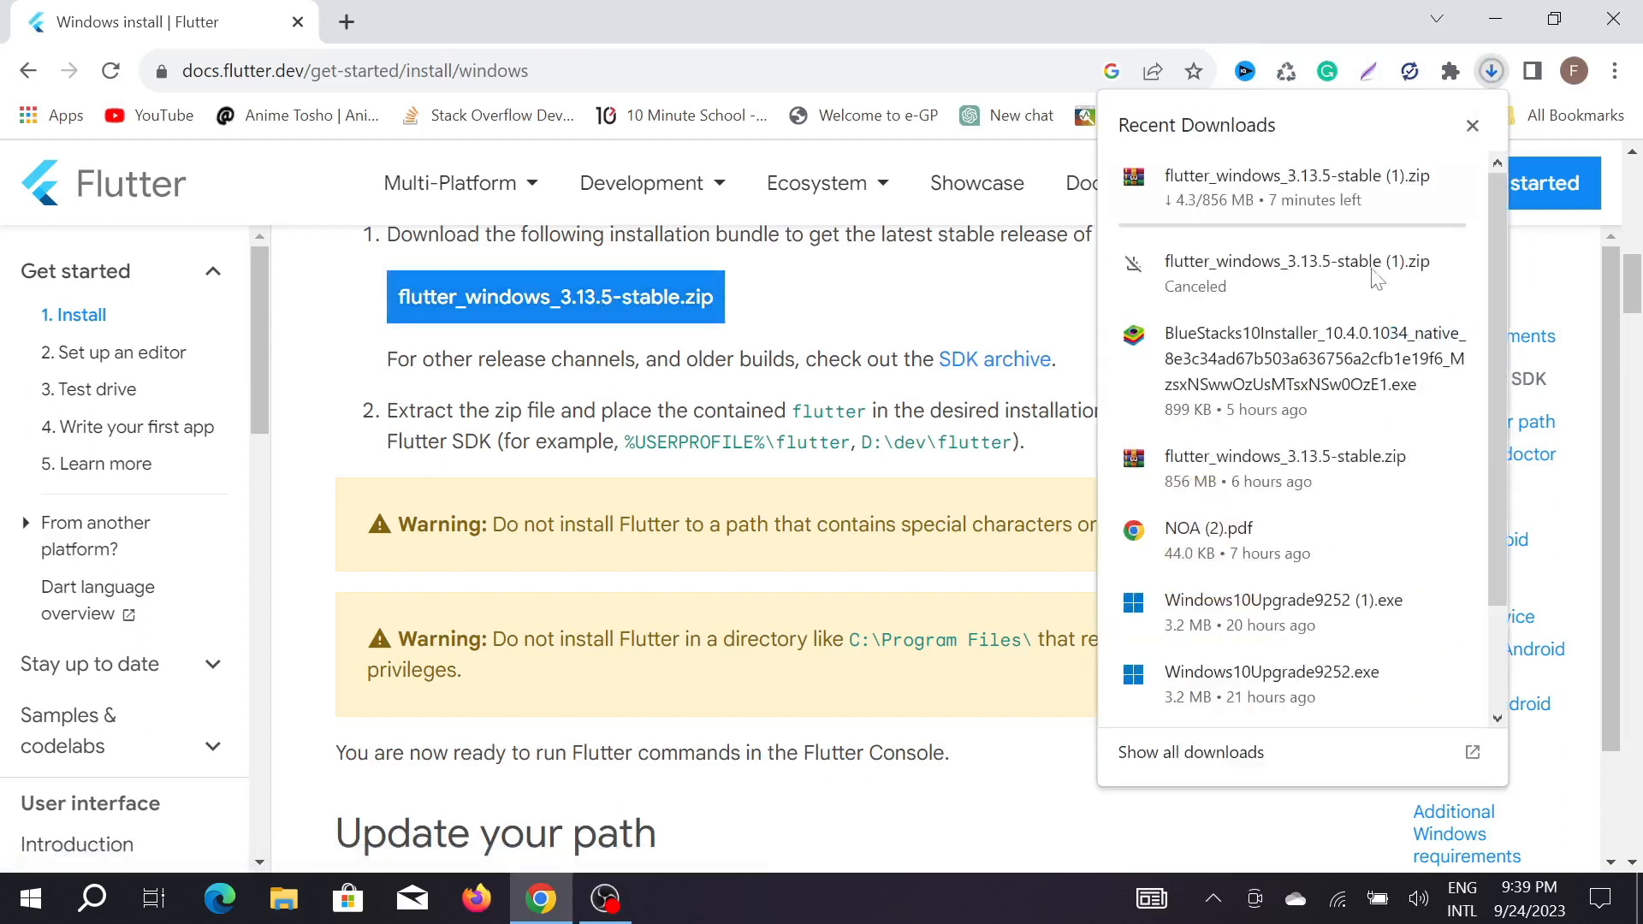
{"action": "mouse_move", "coordinate": [1357, 209]}
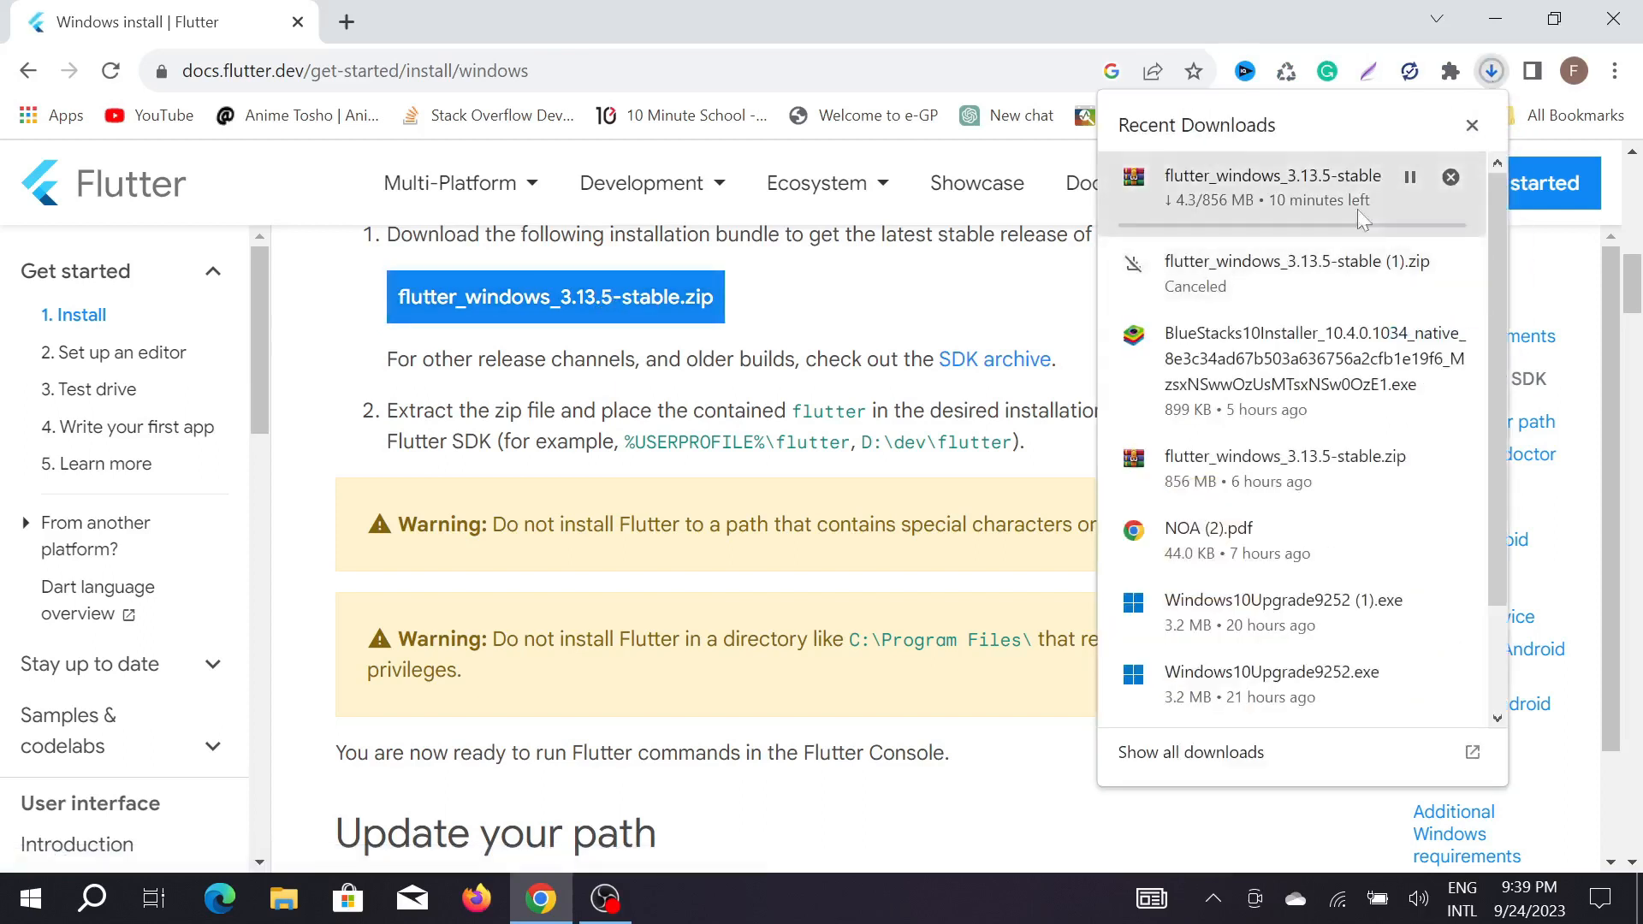
{"action": "left_click", "coordinate": [1451, 177]}
{"action": "left_click", "coordinate": [823, 642]}
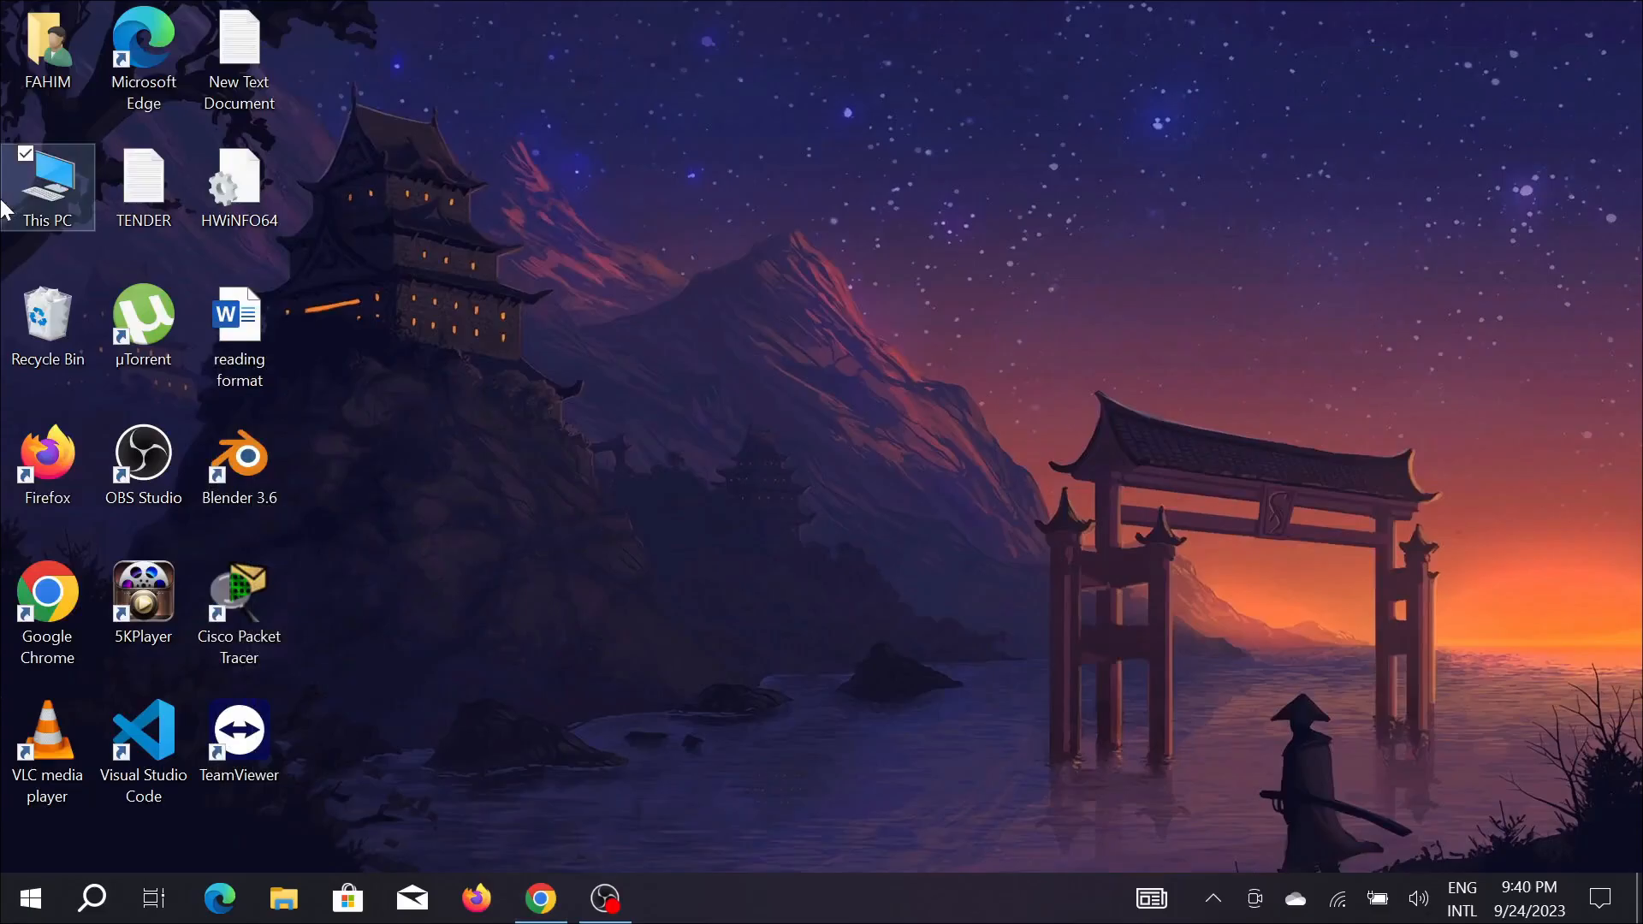
Open the Downloads folder in File Explorer and extract the flutter_windows_3.13.5-stable archive in place.
{"action": "left_click", "coordinate": [40, 190]}
{"action": "double_click", "coordinate": [41, 190]}
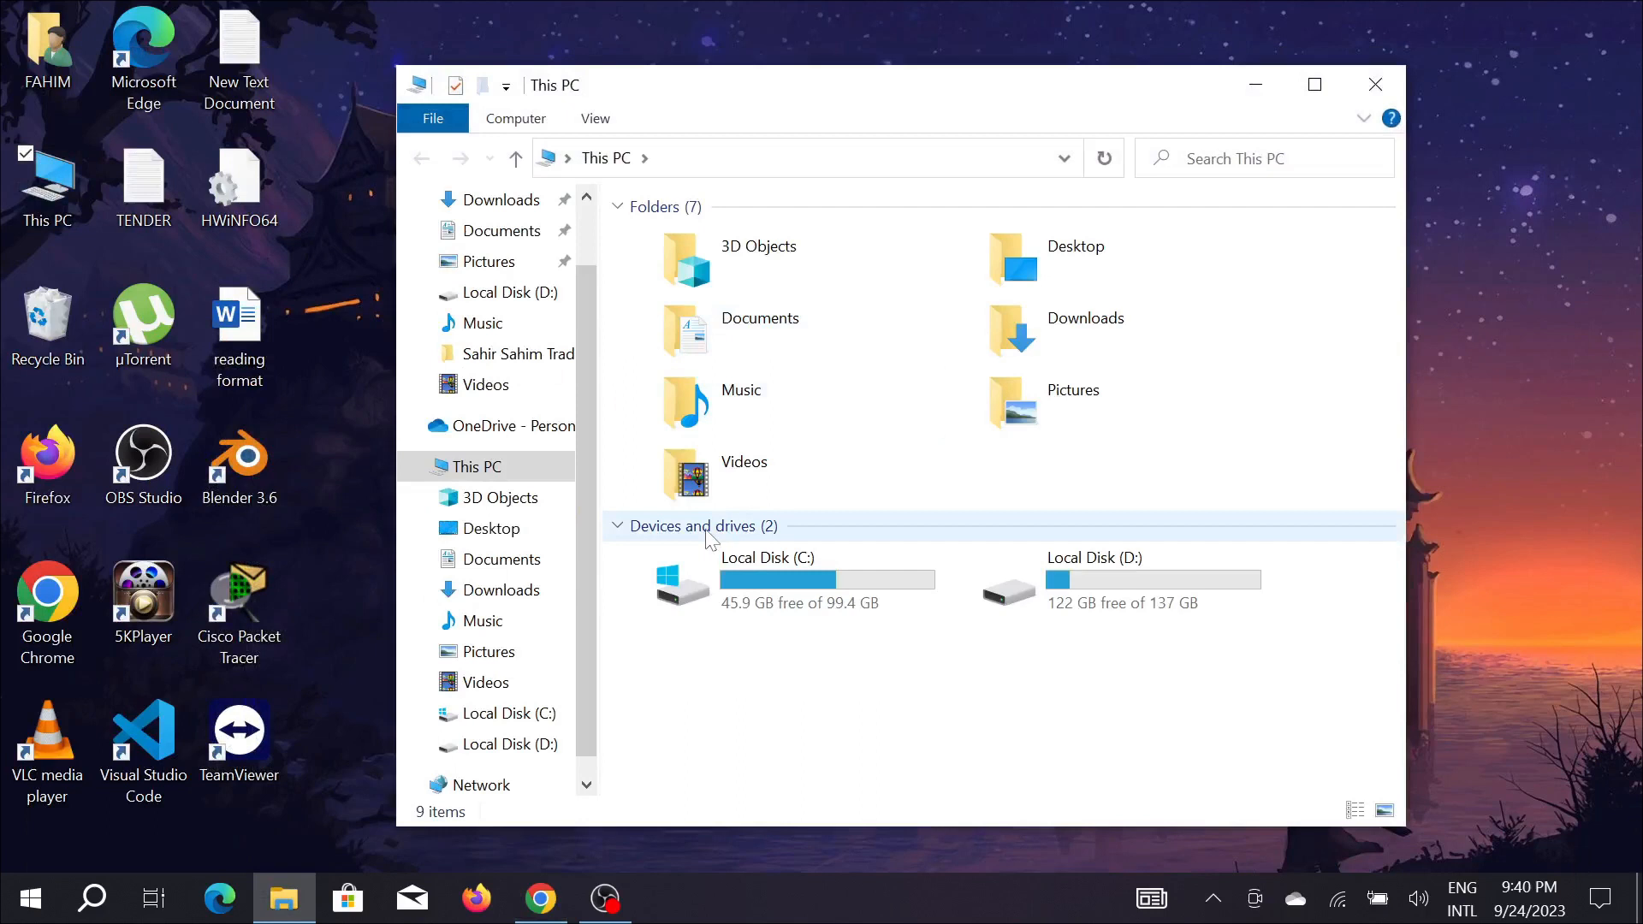
{"action": "left_click", "coordinate": [501, 590]}
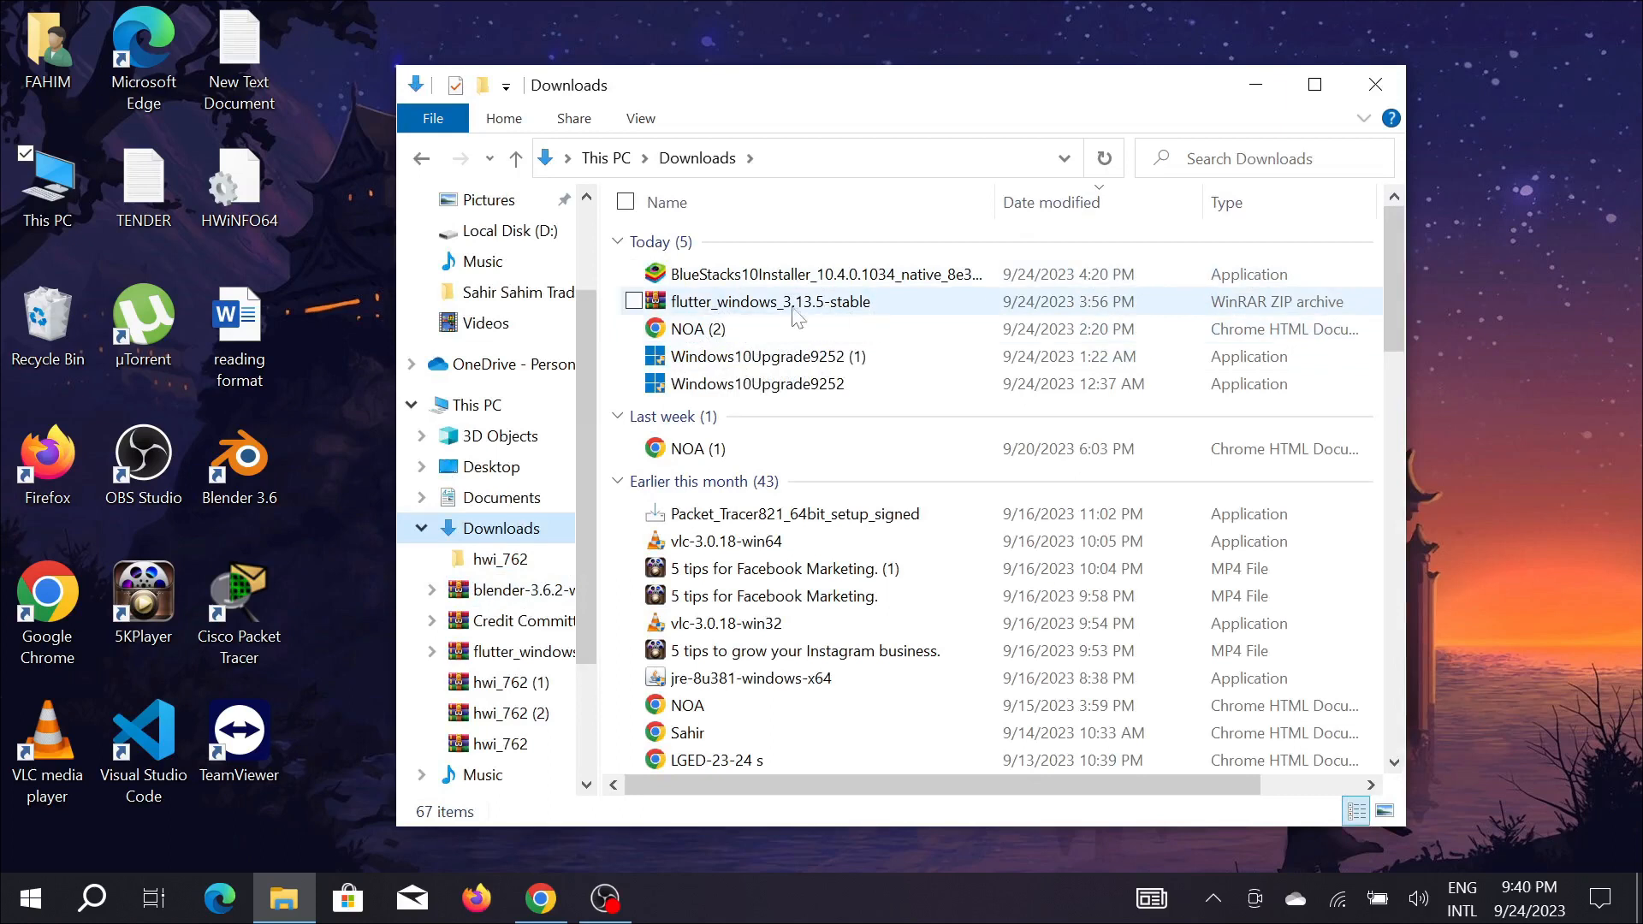
{"action": "right_click", "coordinate": [873, 306]}
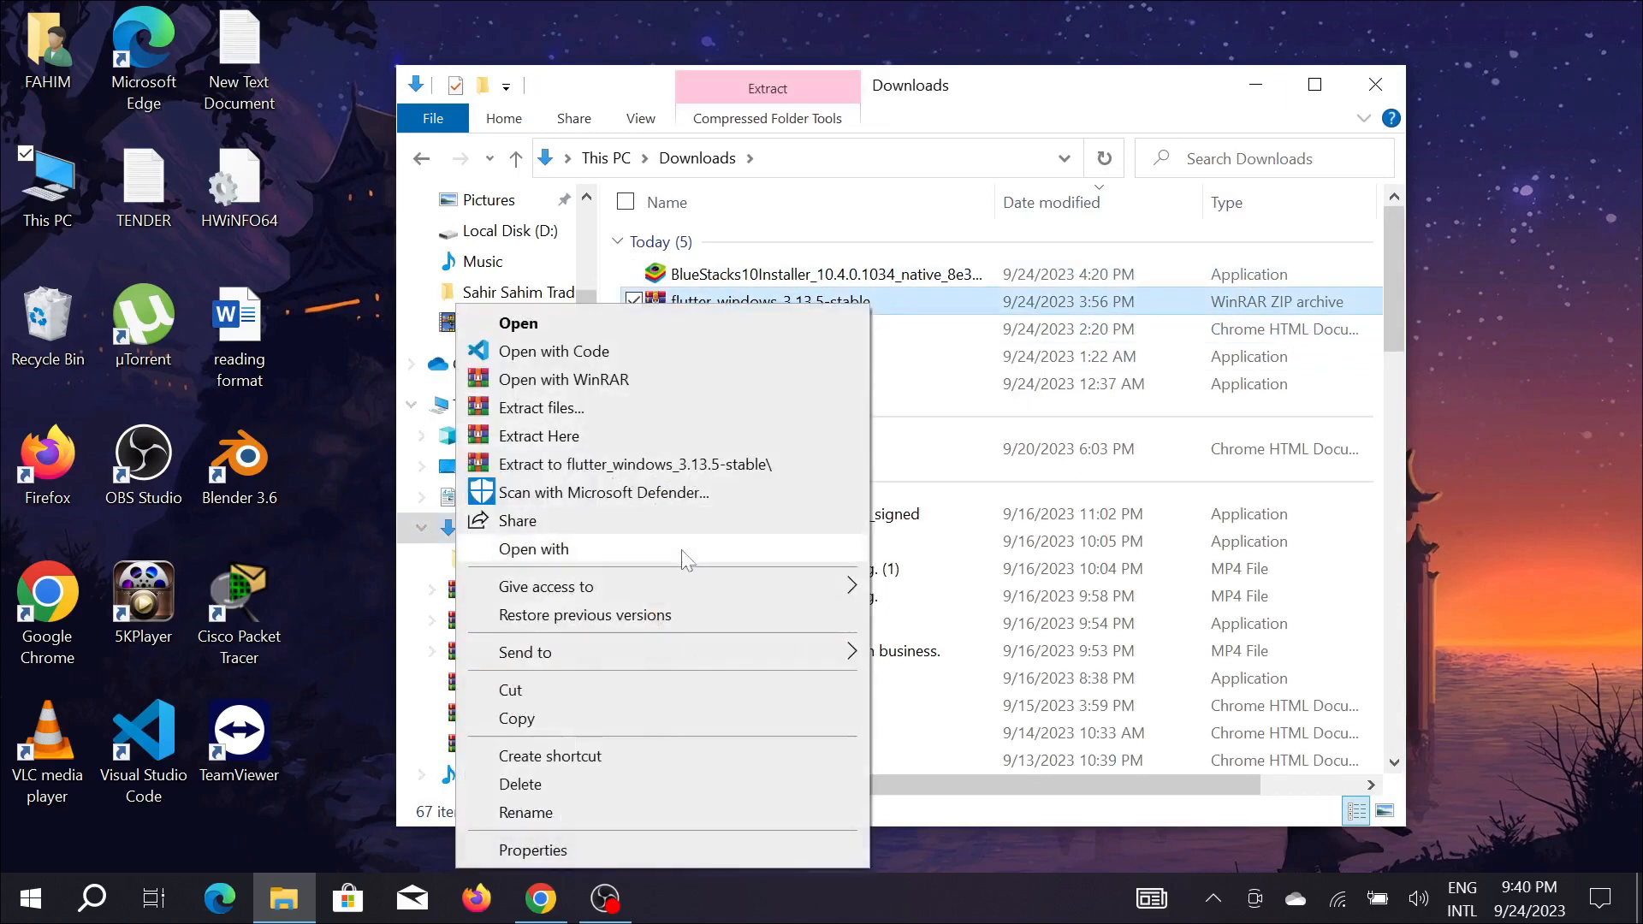
{"action": "left_click", "coordinate": [626, 439]}
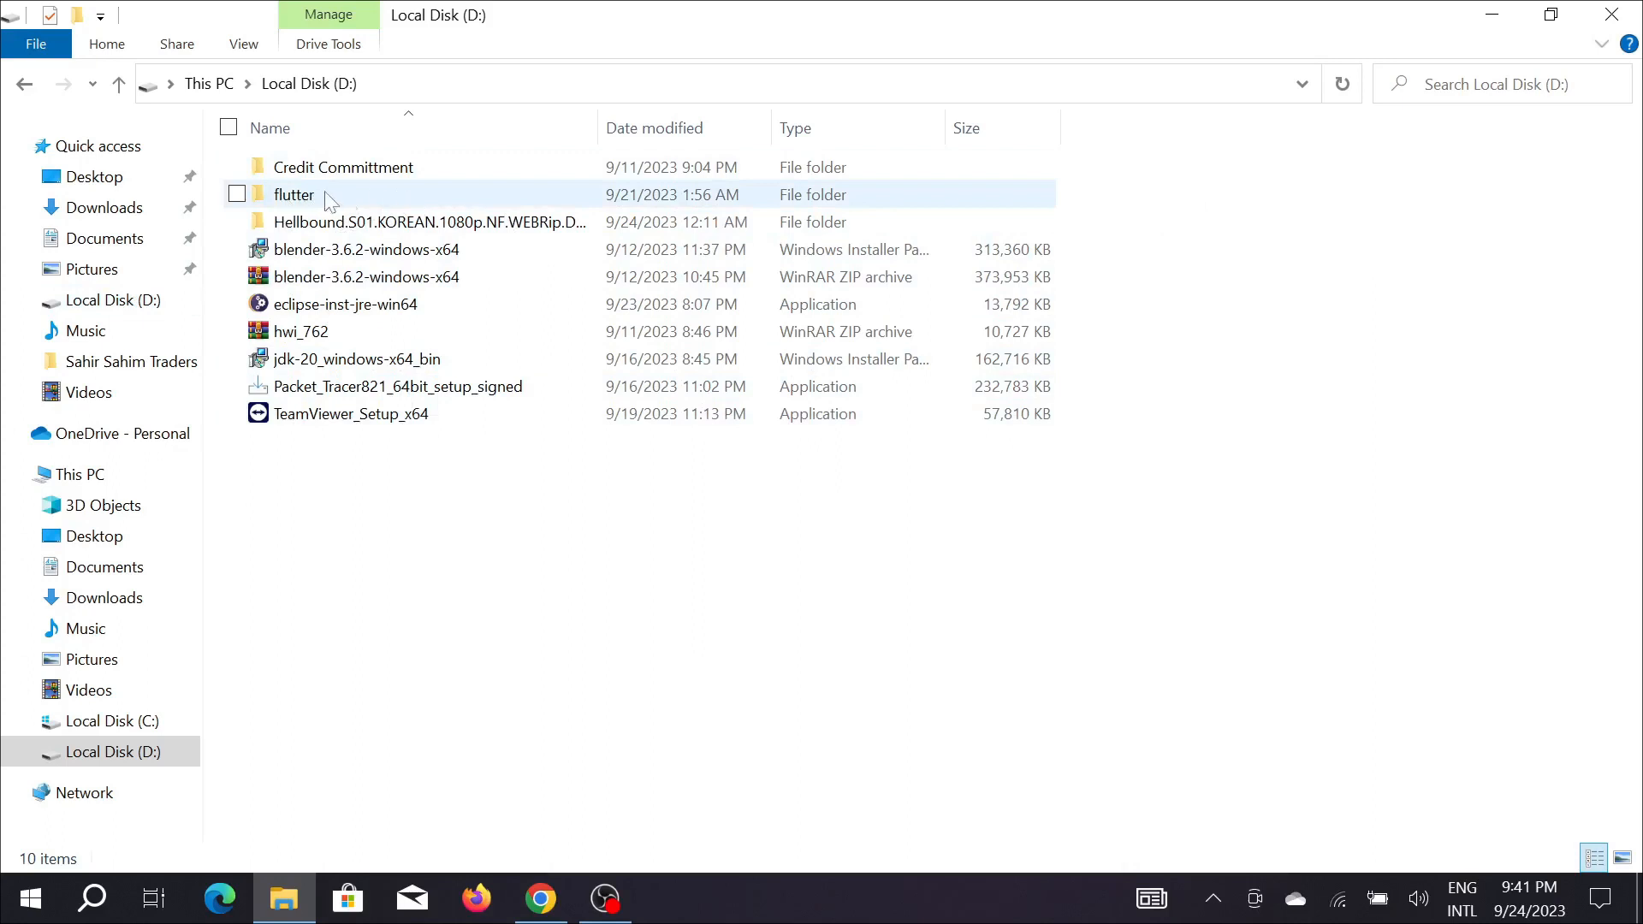
Copy the flutter folder from Local Disk (D:) to the root of Local Disk (C:).
{"action": "left_click", "coordinate": [380, 193]}
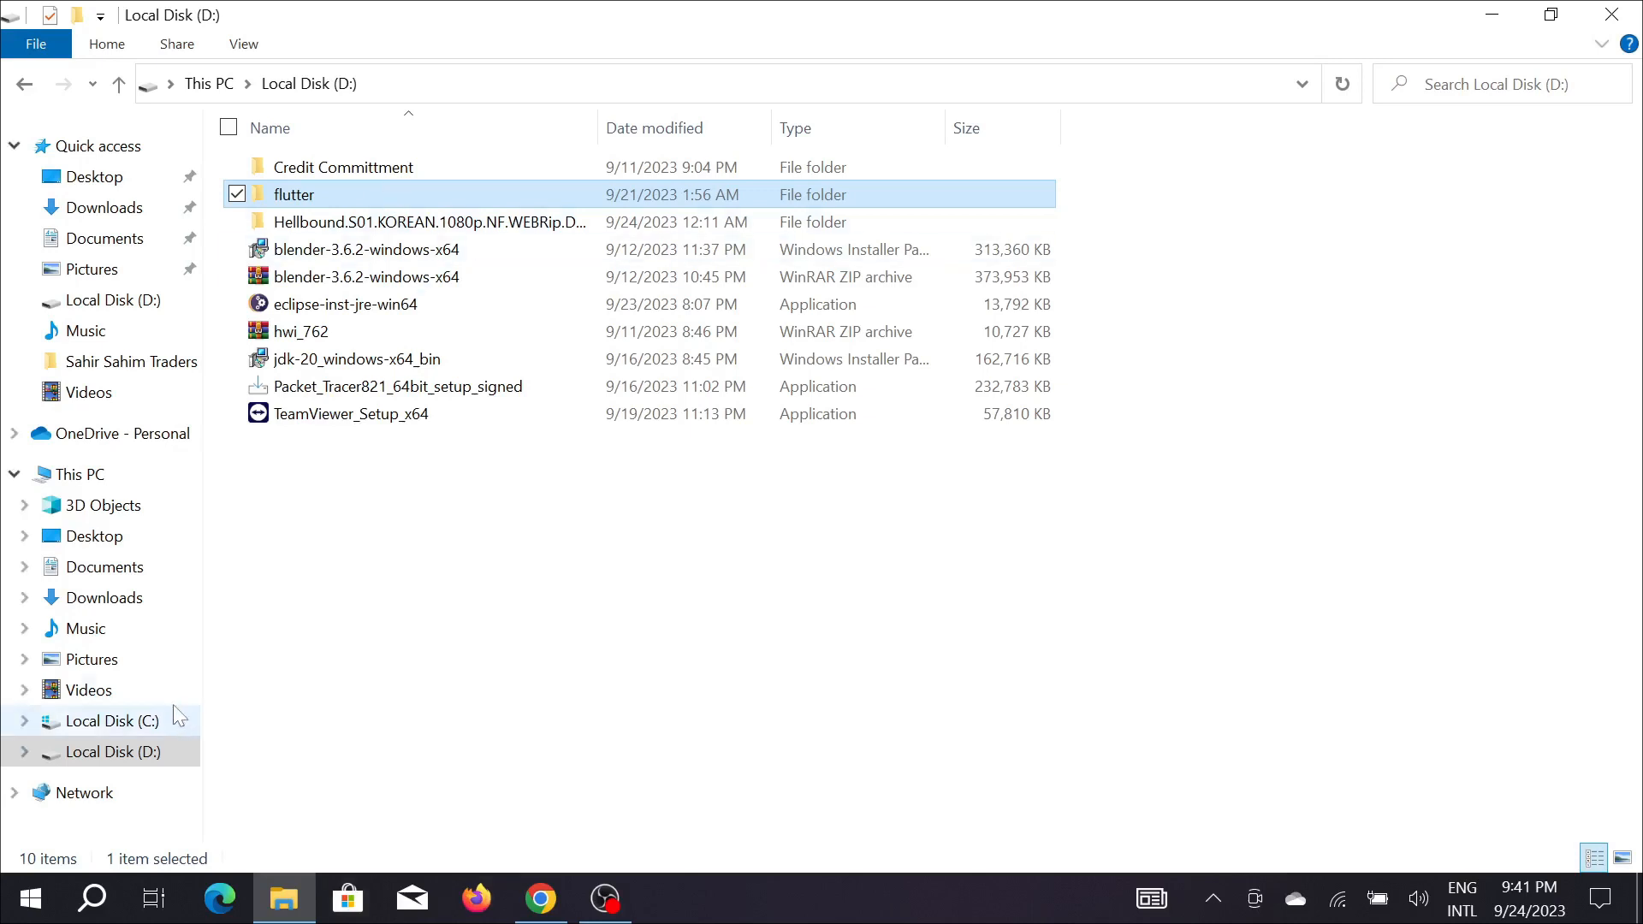
{"action": "left_click", "coordinate": [129, 721]}
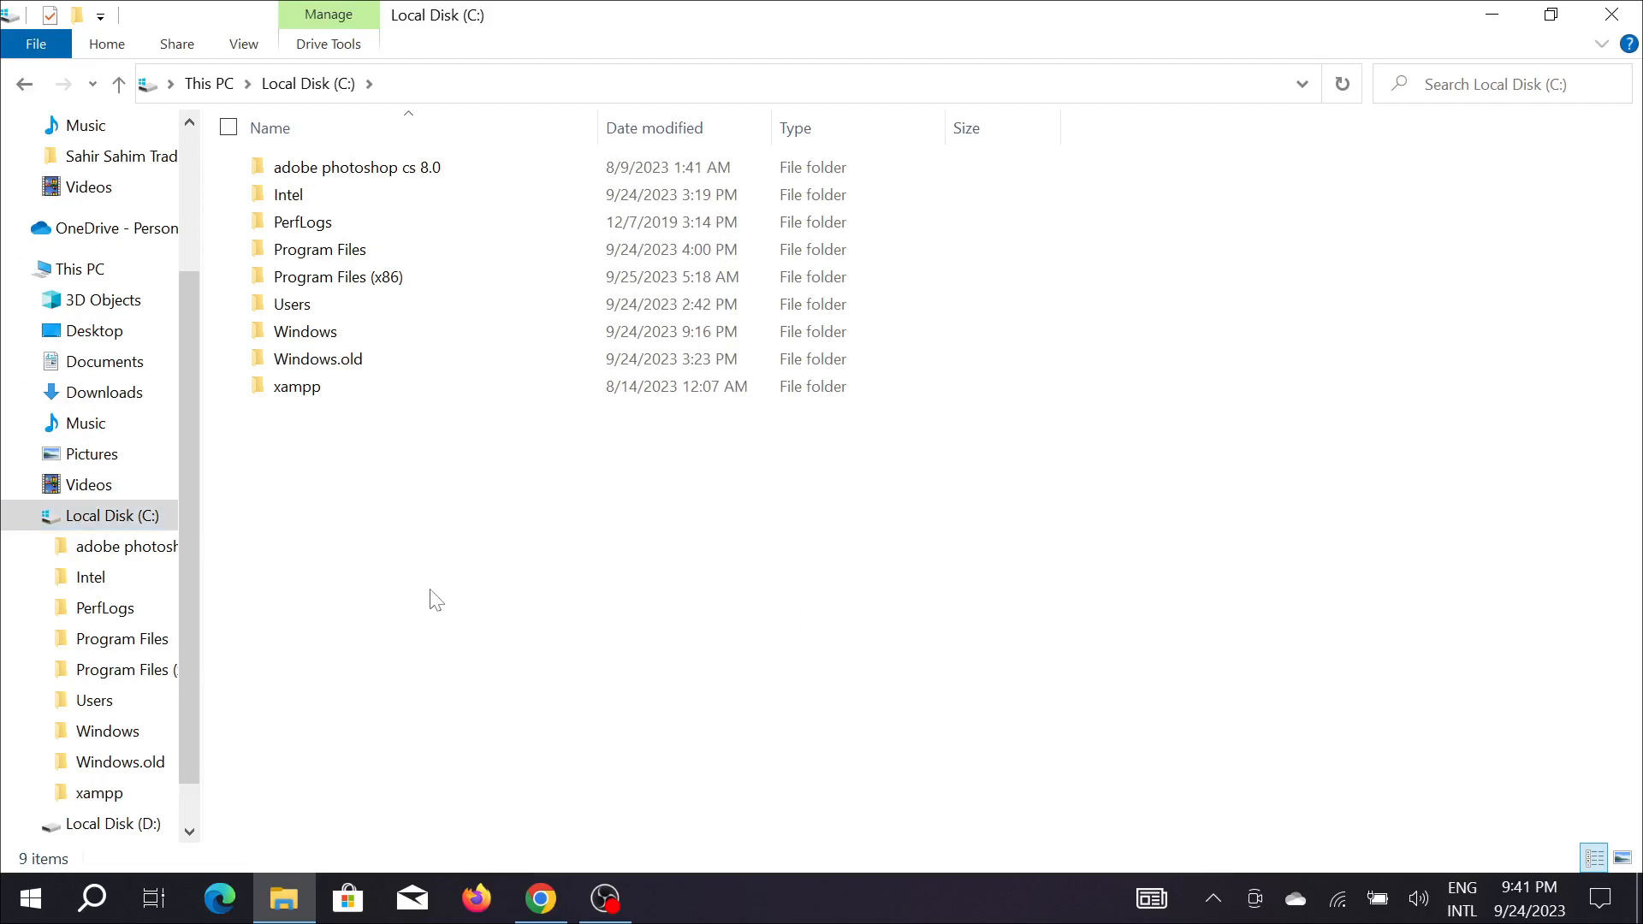
{"action": "key", "text": "ctrl+v"}
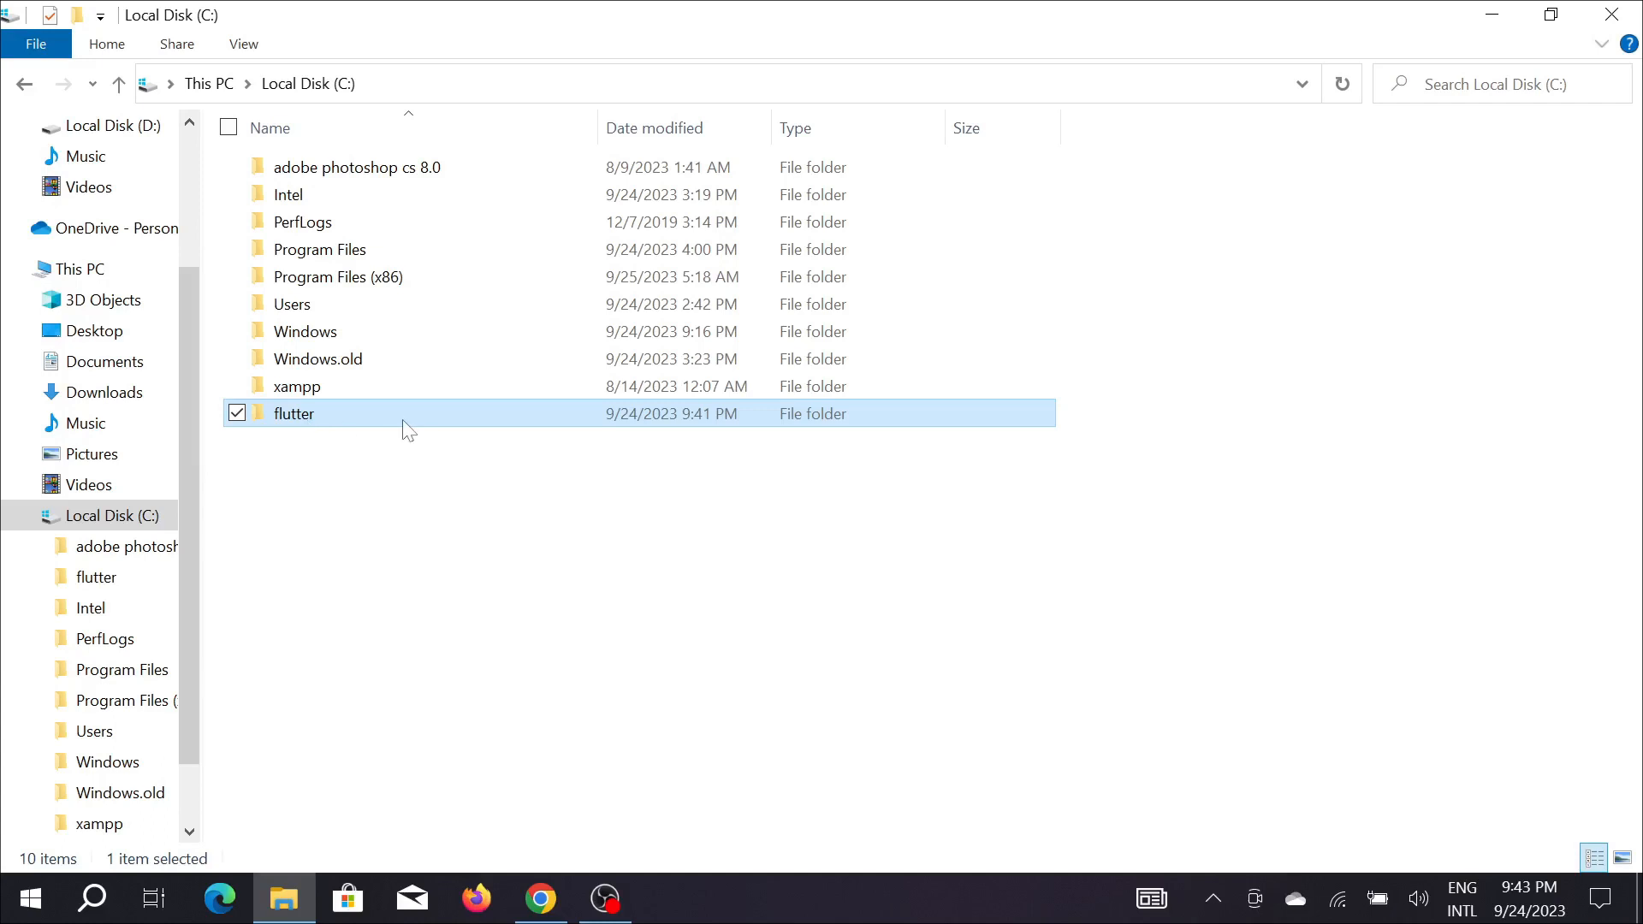
Open the bin folder inside C:\flutter, copy its path and minimize File Explorer.
{"action": "mouse_move", "coordinate": [409, 430]}
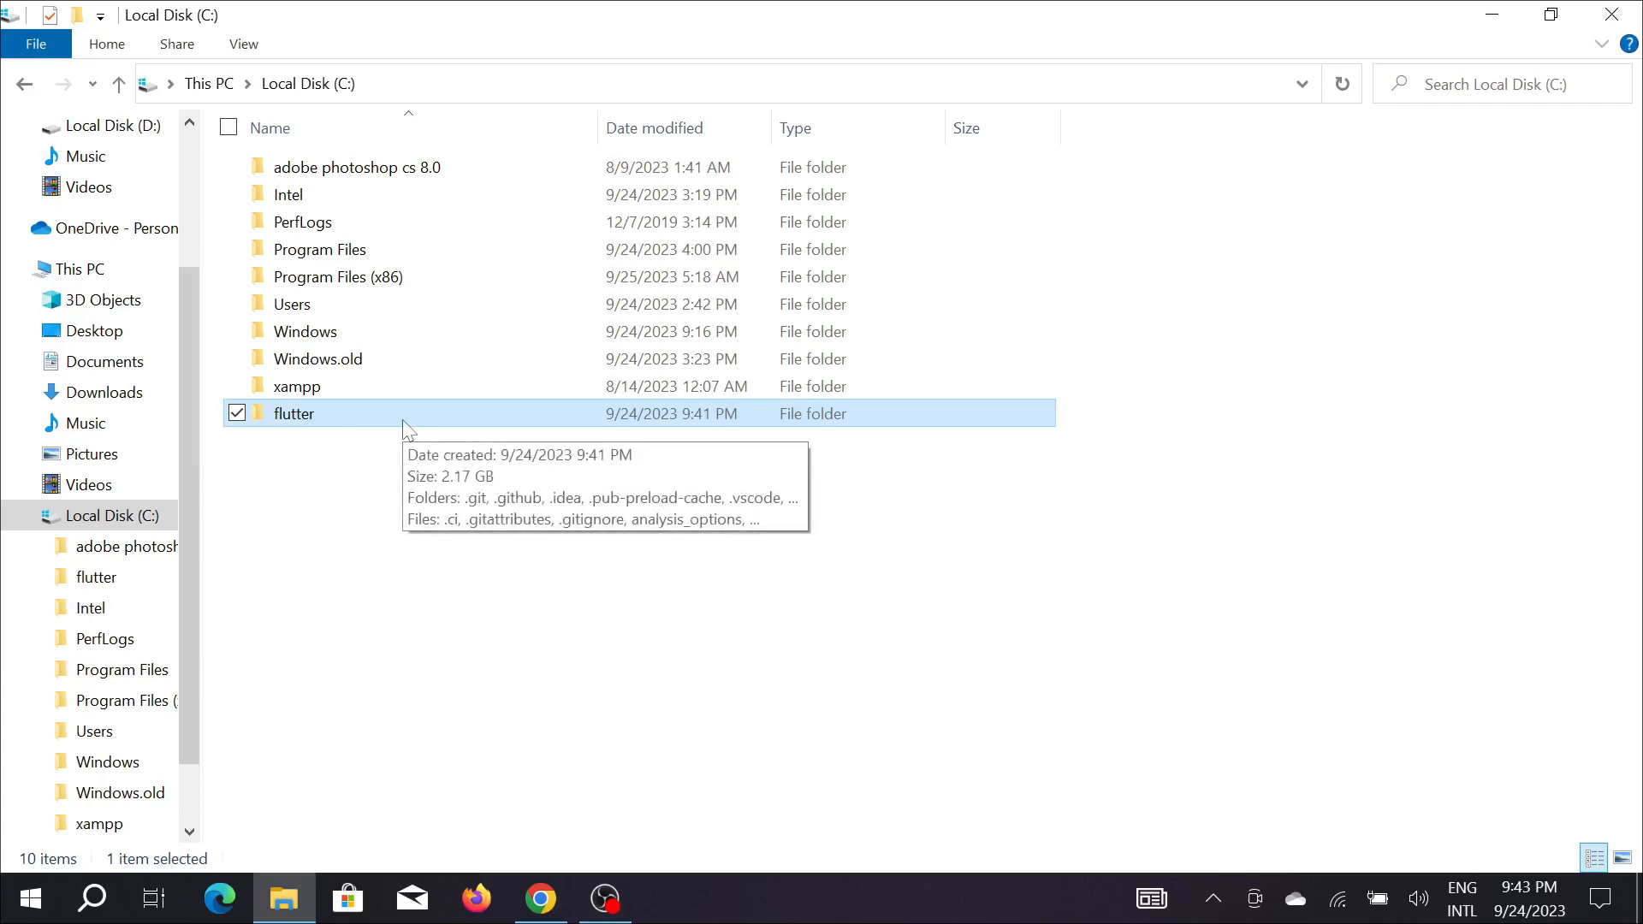
{"action": "double_click", "coordinate": [344, 411]}
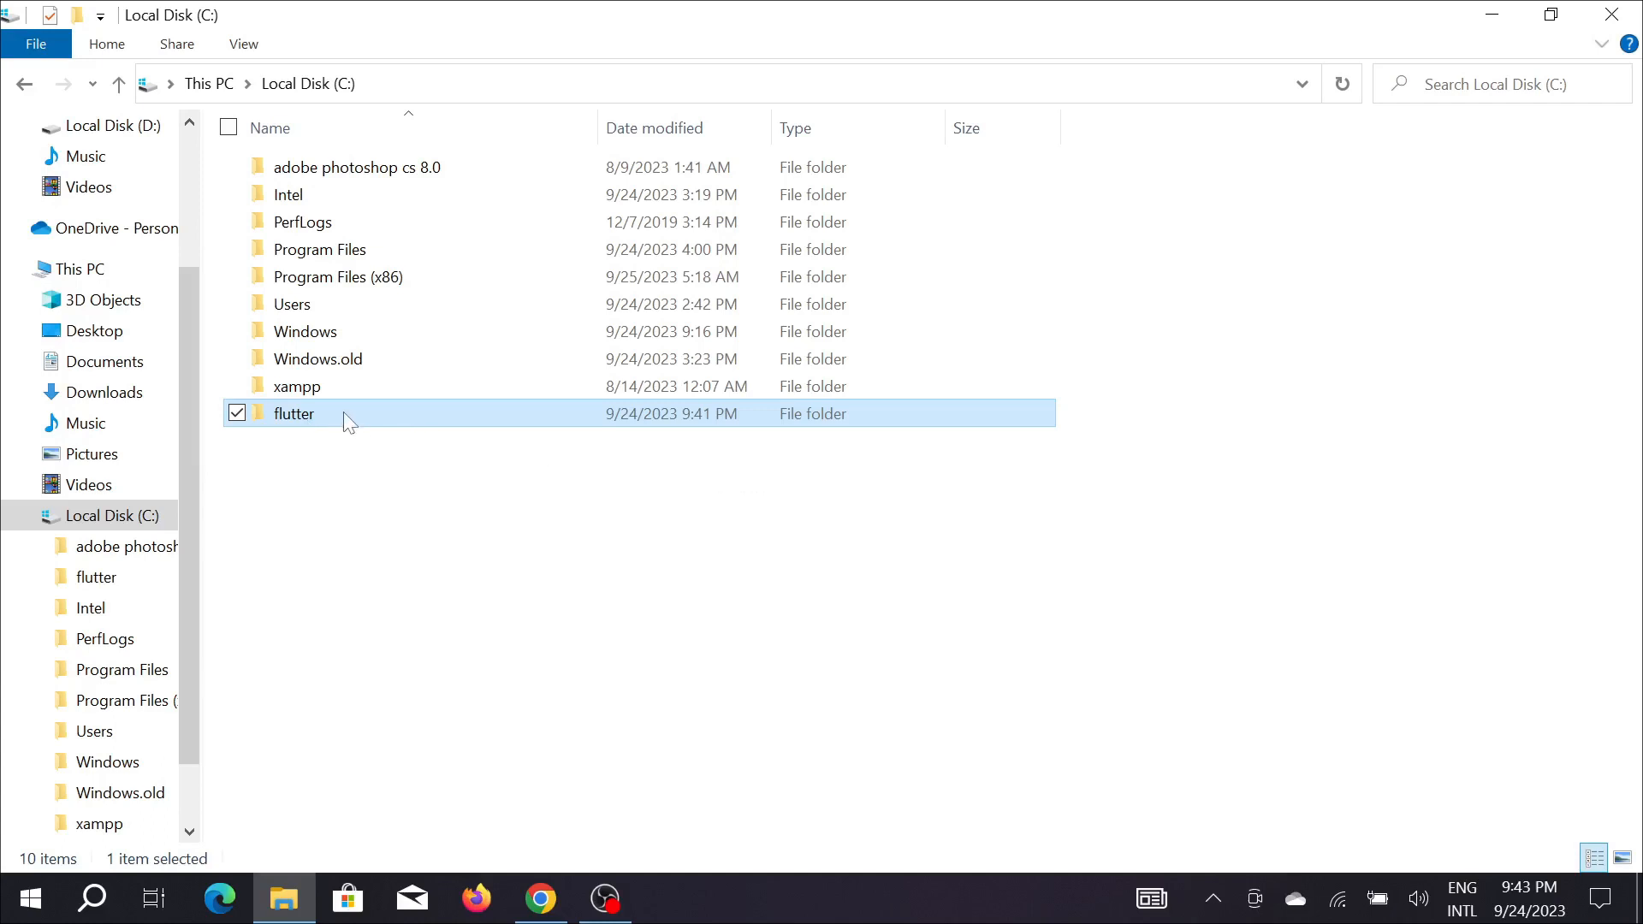
{"action": "double_click", "coordinate": [330, 301]}
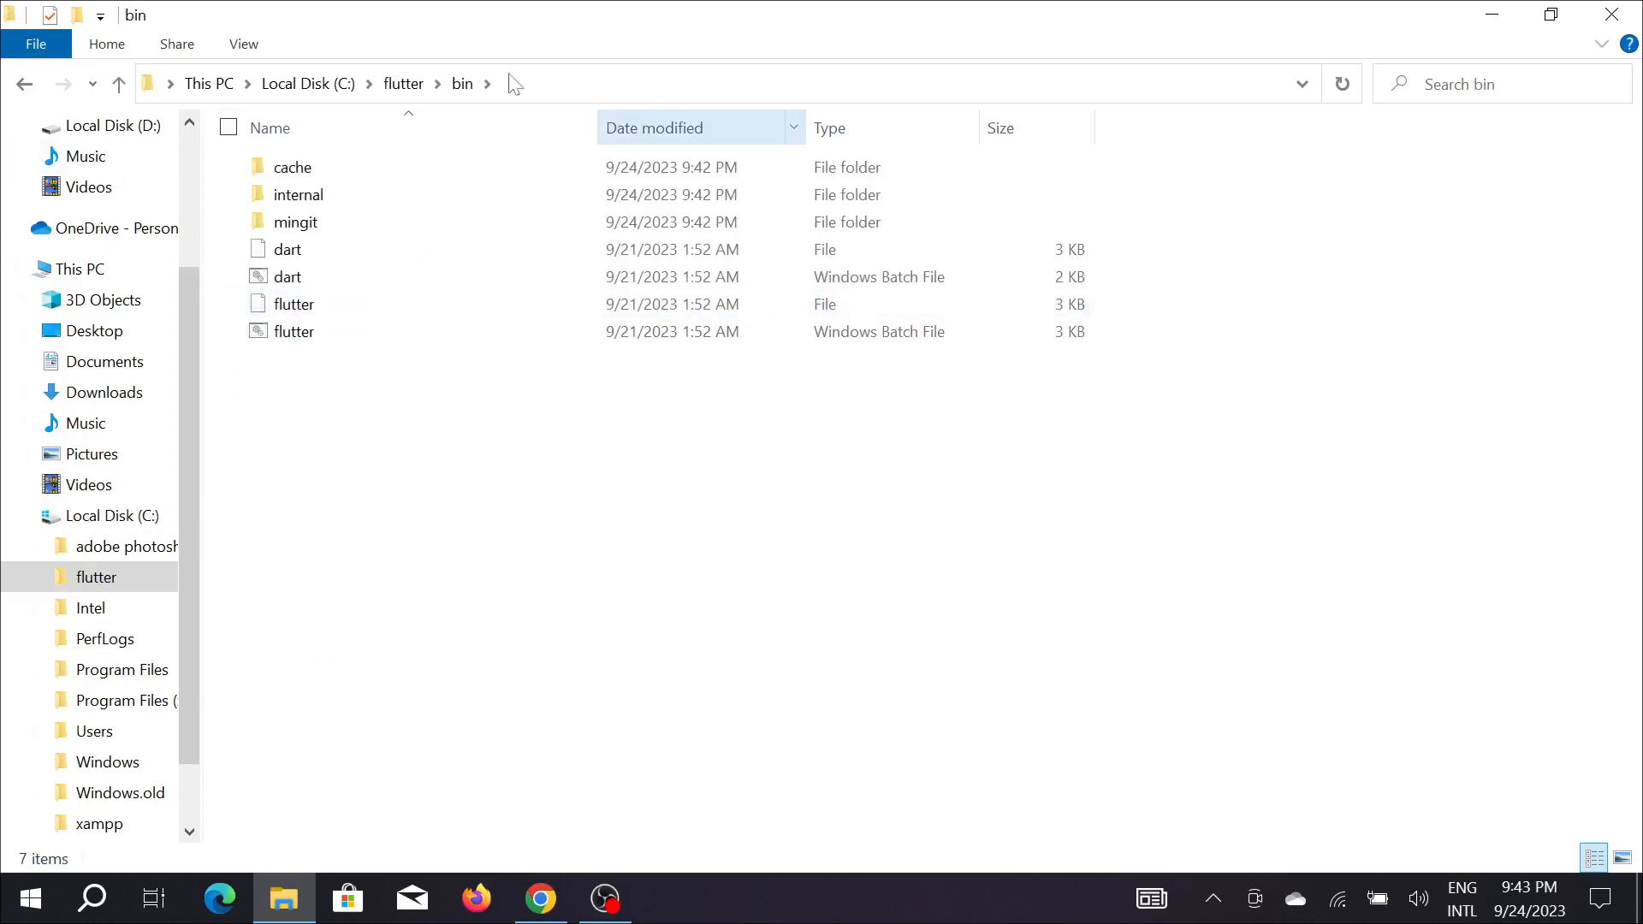
{"action": "left_click", "coordinate": [528, 86]}
{"action": "key", "text": "ctrl+c"}
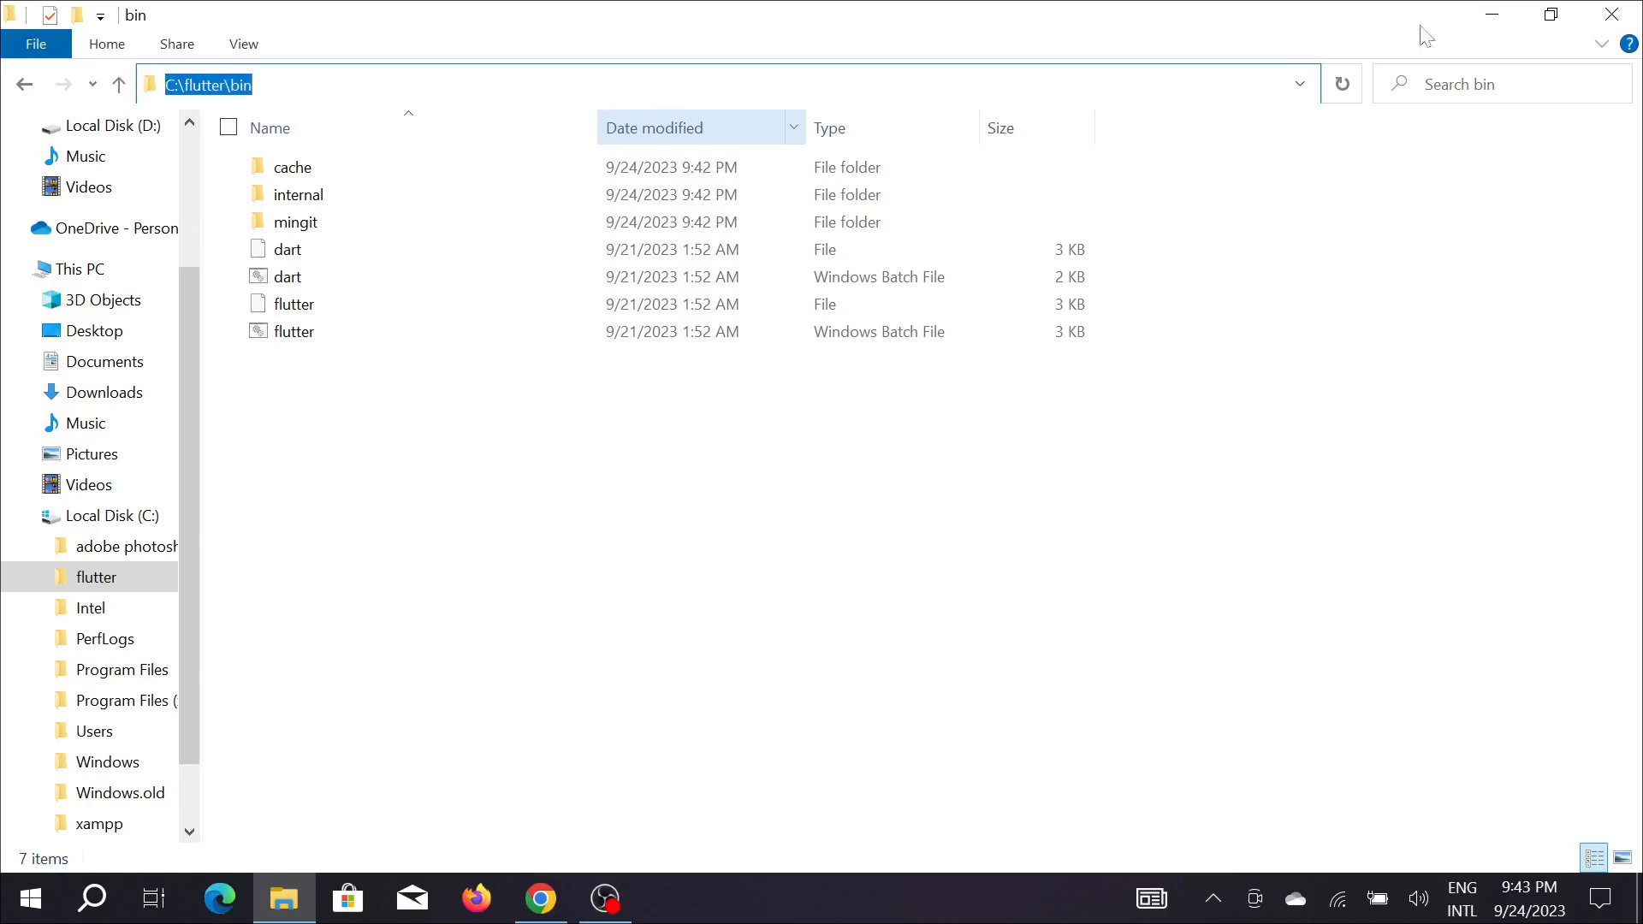
{"action": "left_click", "coordinate": [1491, 14]}
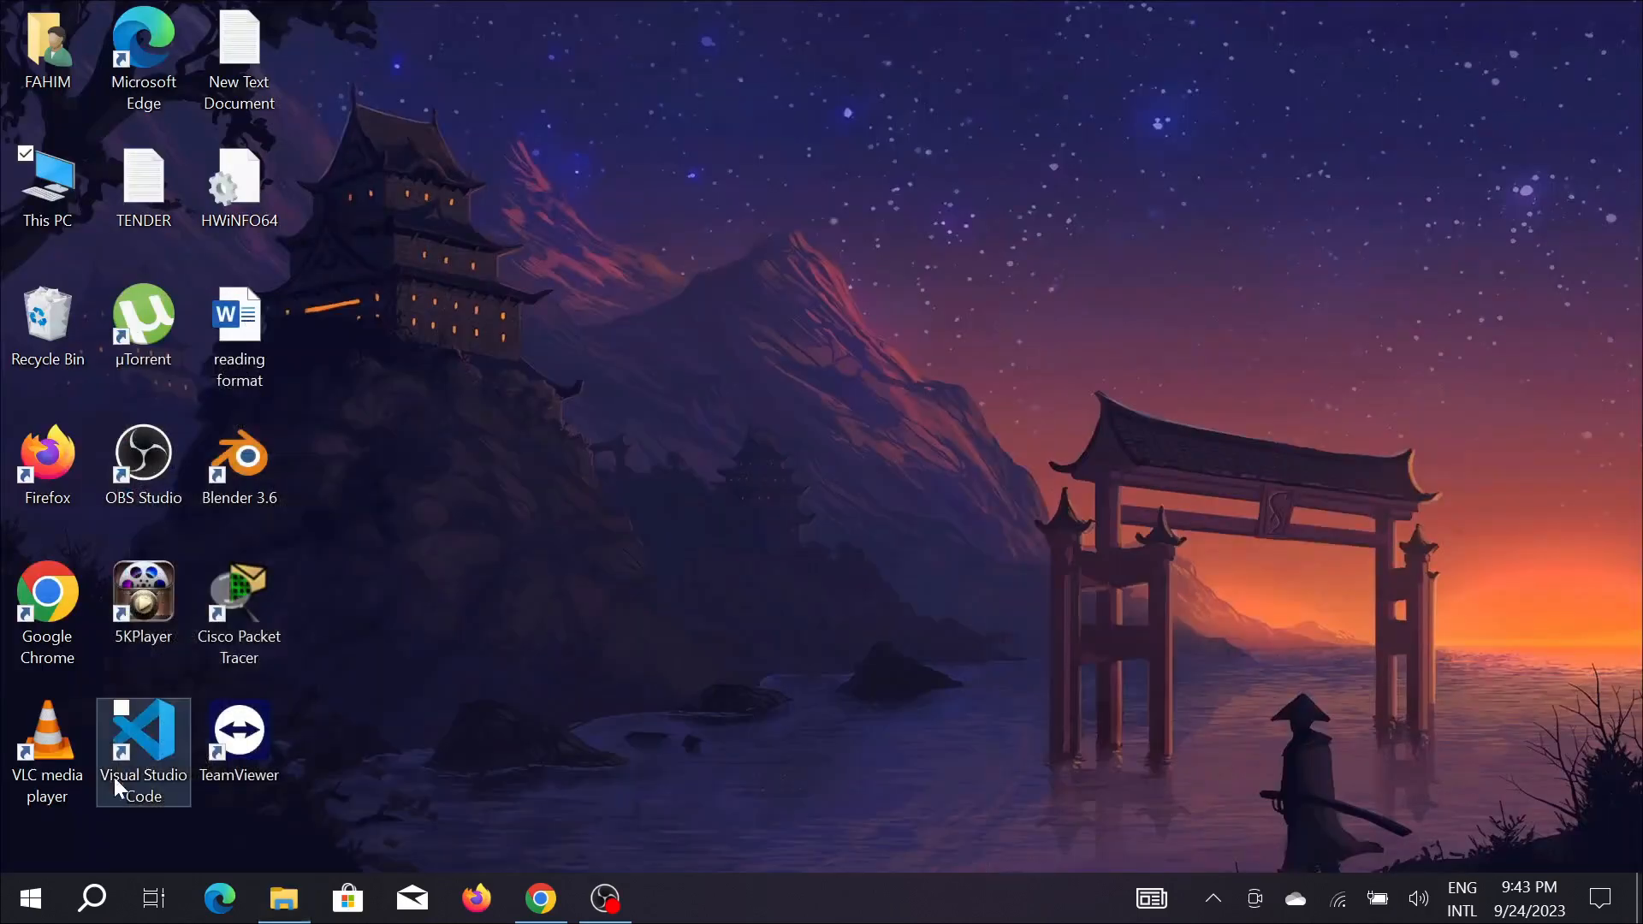
Search Windows for the system environment variables setting and open the Environment Variables dialog.
{"action": "left_click", "coordinate": [91, 899]}
{"action": "type", "text": "edit"}
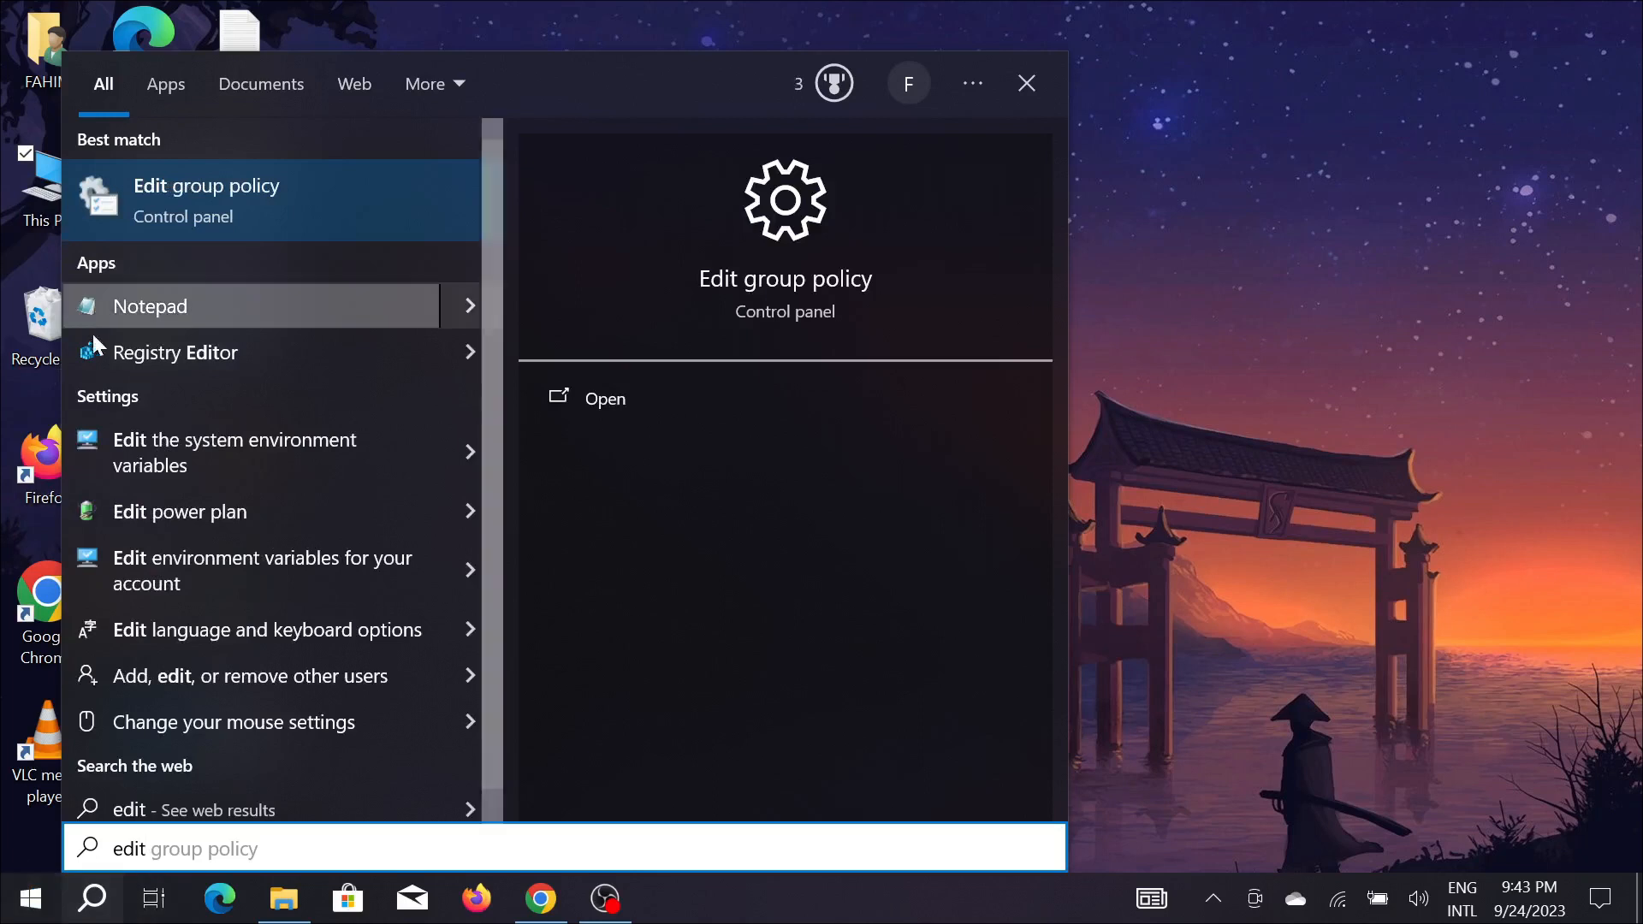
{"action": "left_click", "coordinate": [211, 445]}
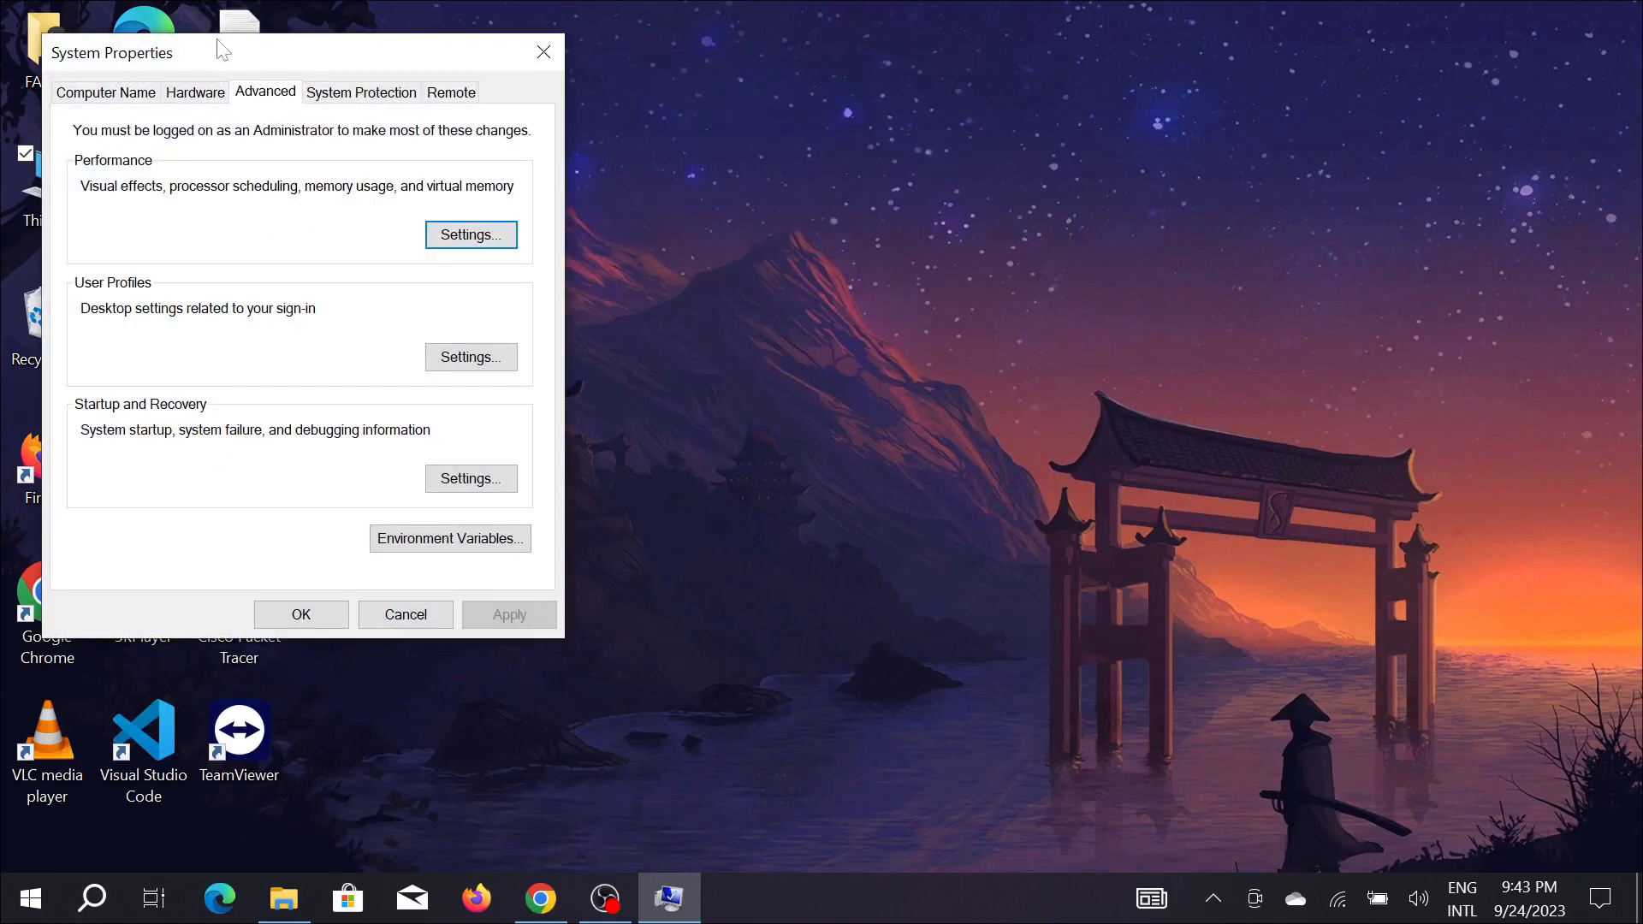
{"action": "left_click", "coordinate": [468, 541]}
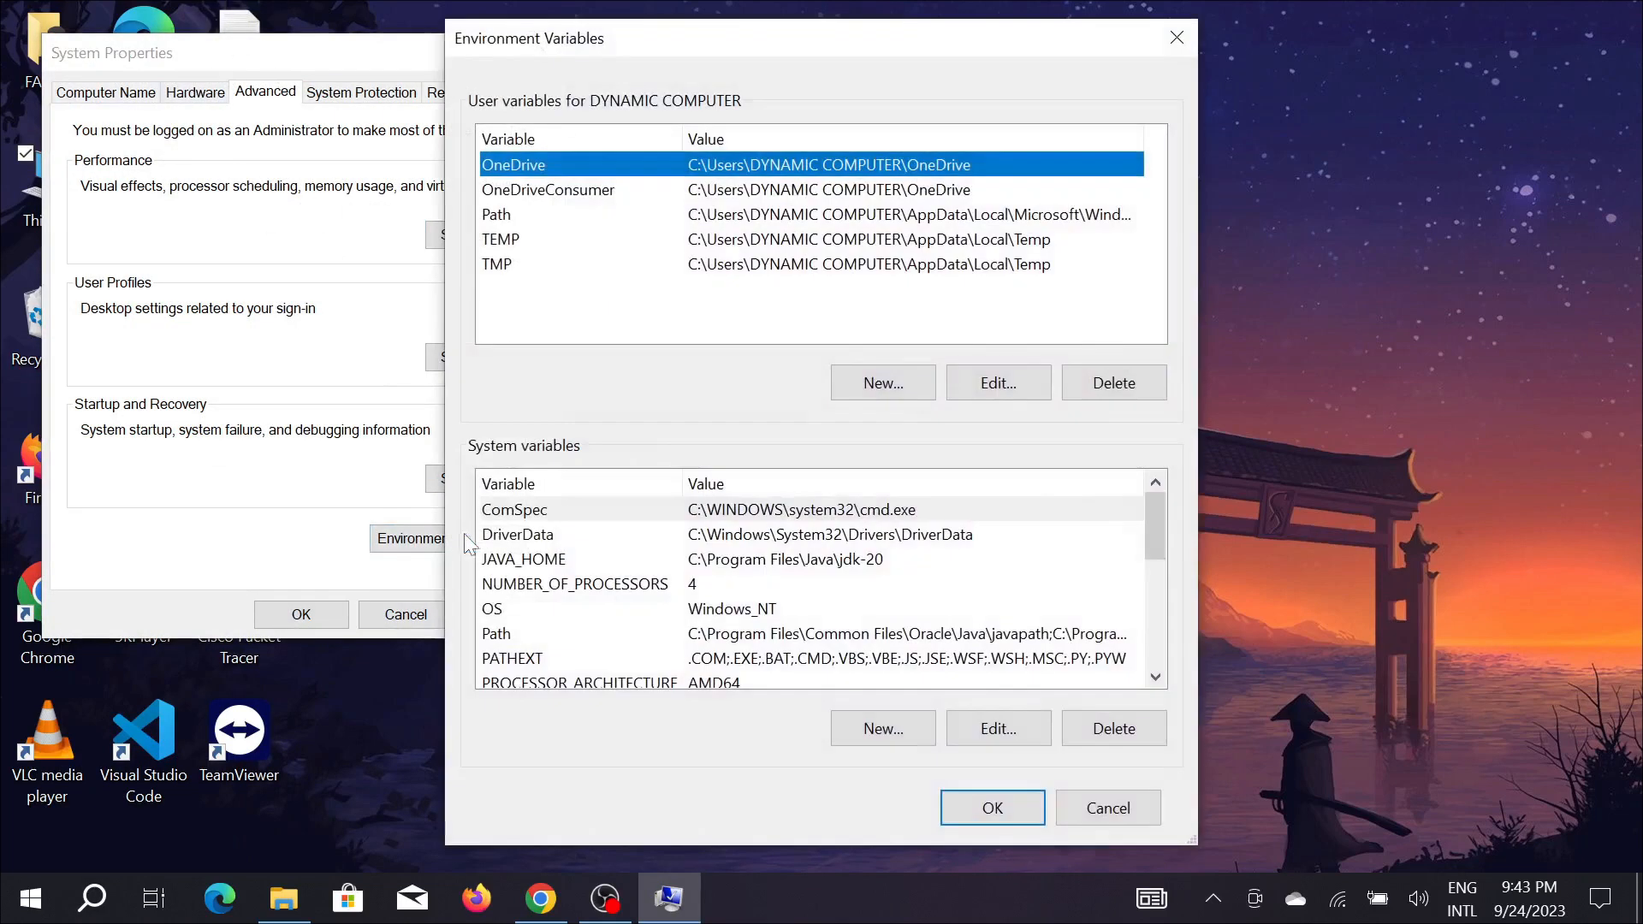
Add a new C:\flutter\bin entry to the user Path variable and accept all the open dialogs.
{"action": "double_click", "coordinate": [532, 221]}
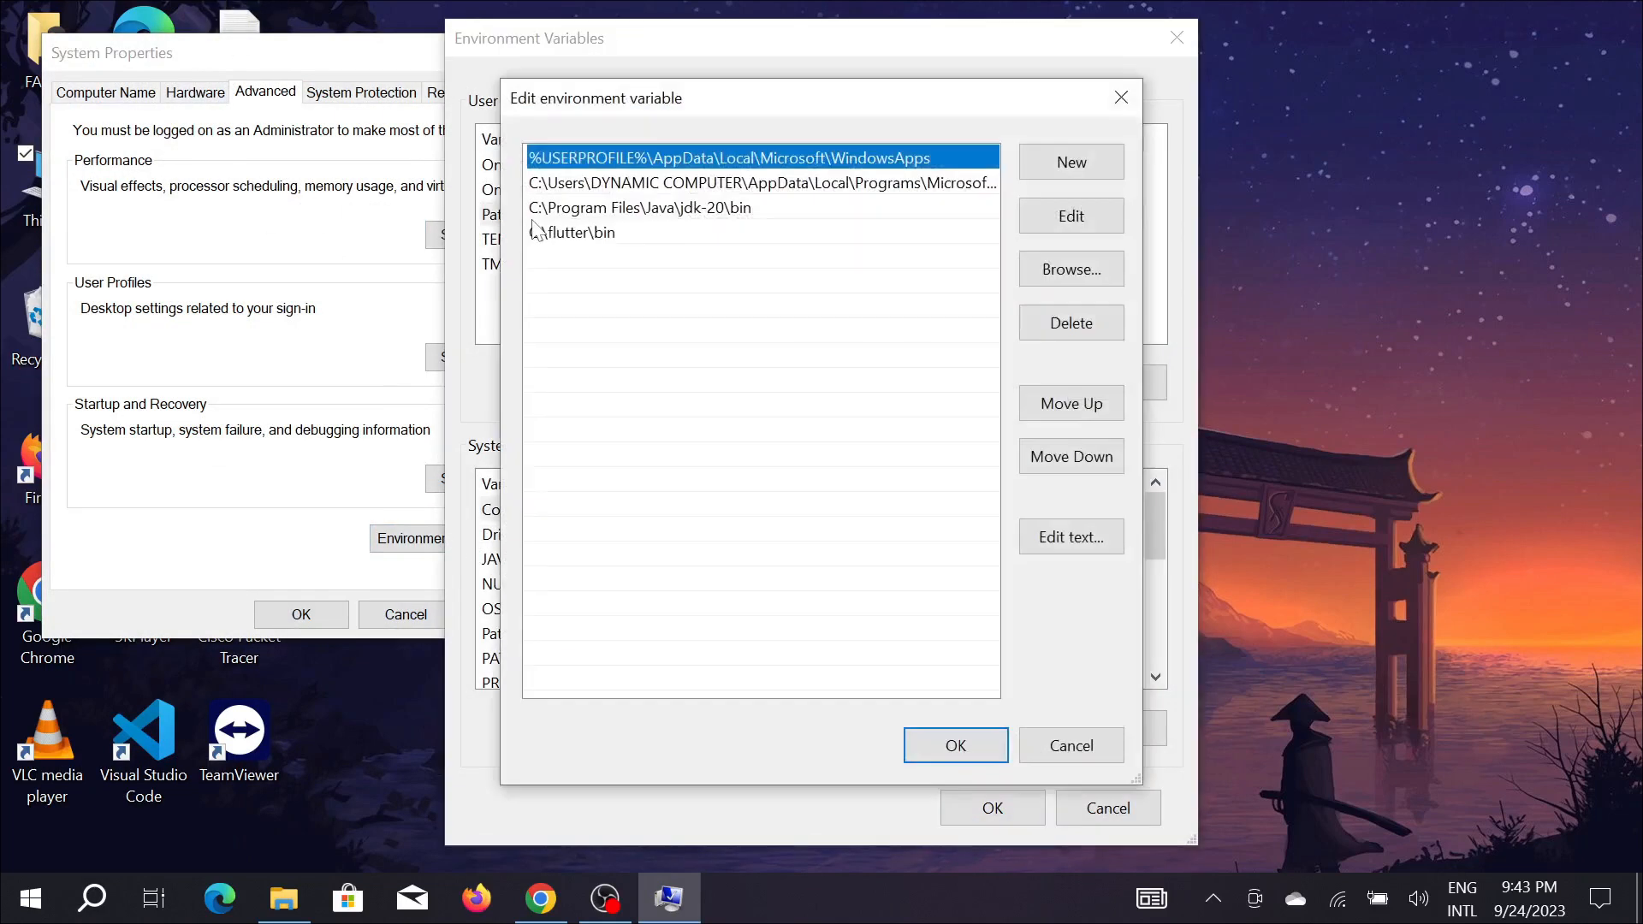
{"action": "left_click", "coordinate": [1121, 97]}
{"action": "double_click", "coordinate": [646, 220]}
{"action": "left_click", "coordinate": [1090, 165]}
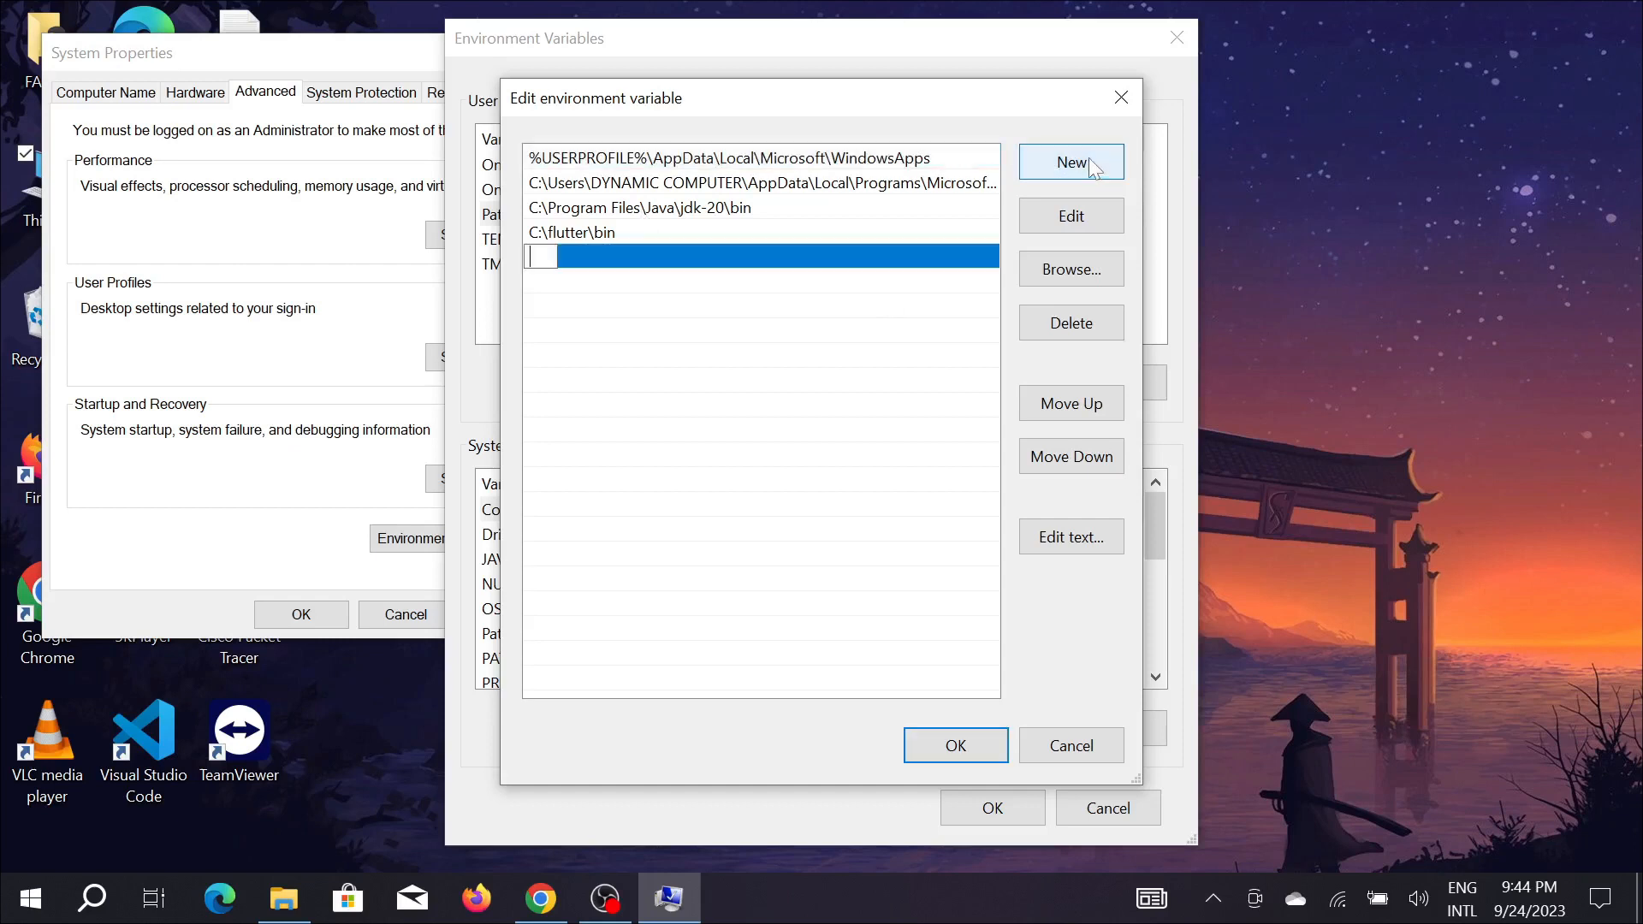
{"action": "key", "text": "ctrl+v"}
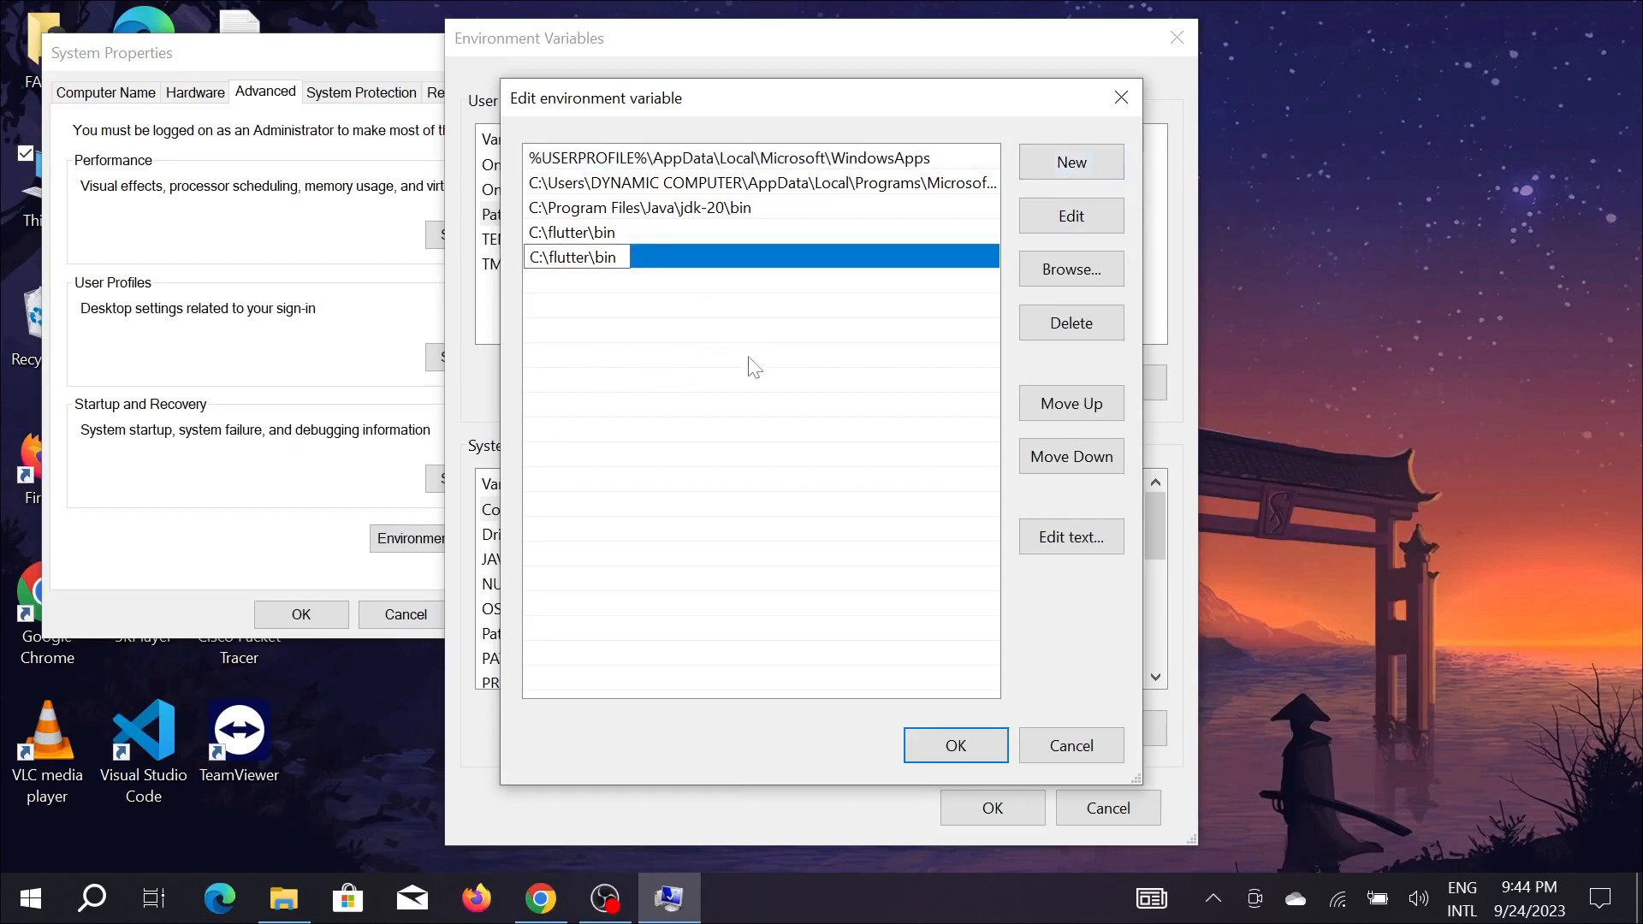
{"action": "left_click", "coordinate": [941, 744]}
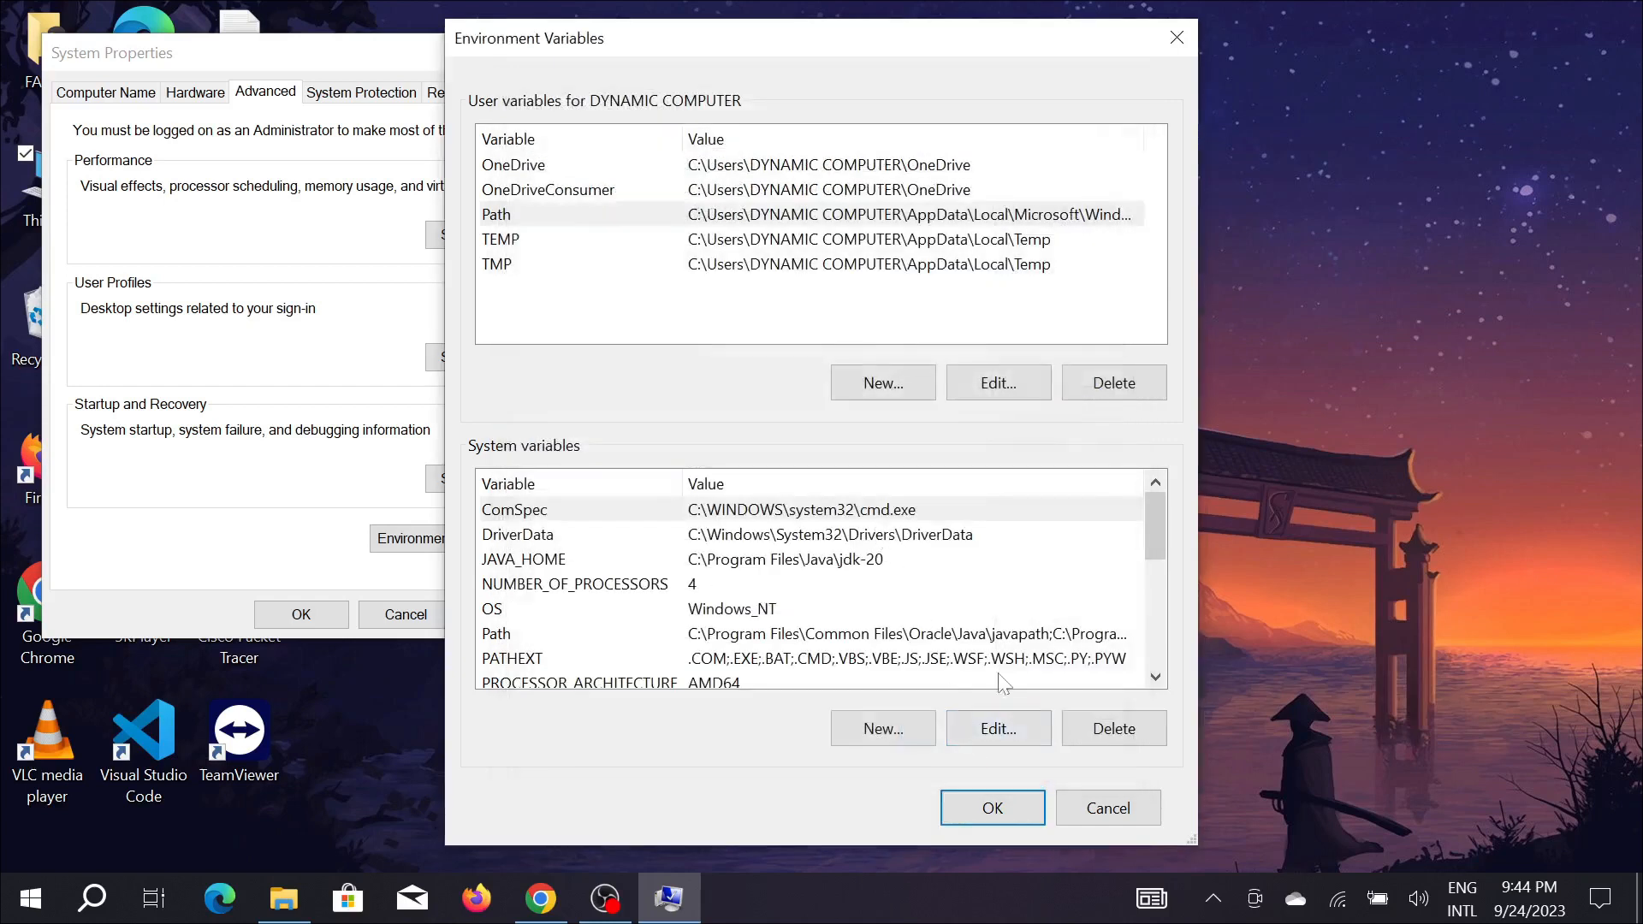
{"action": "left_click", "coordinate": [994, 809]}
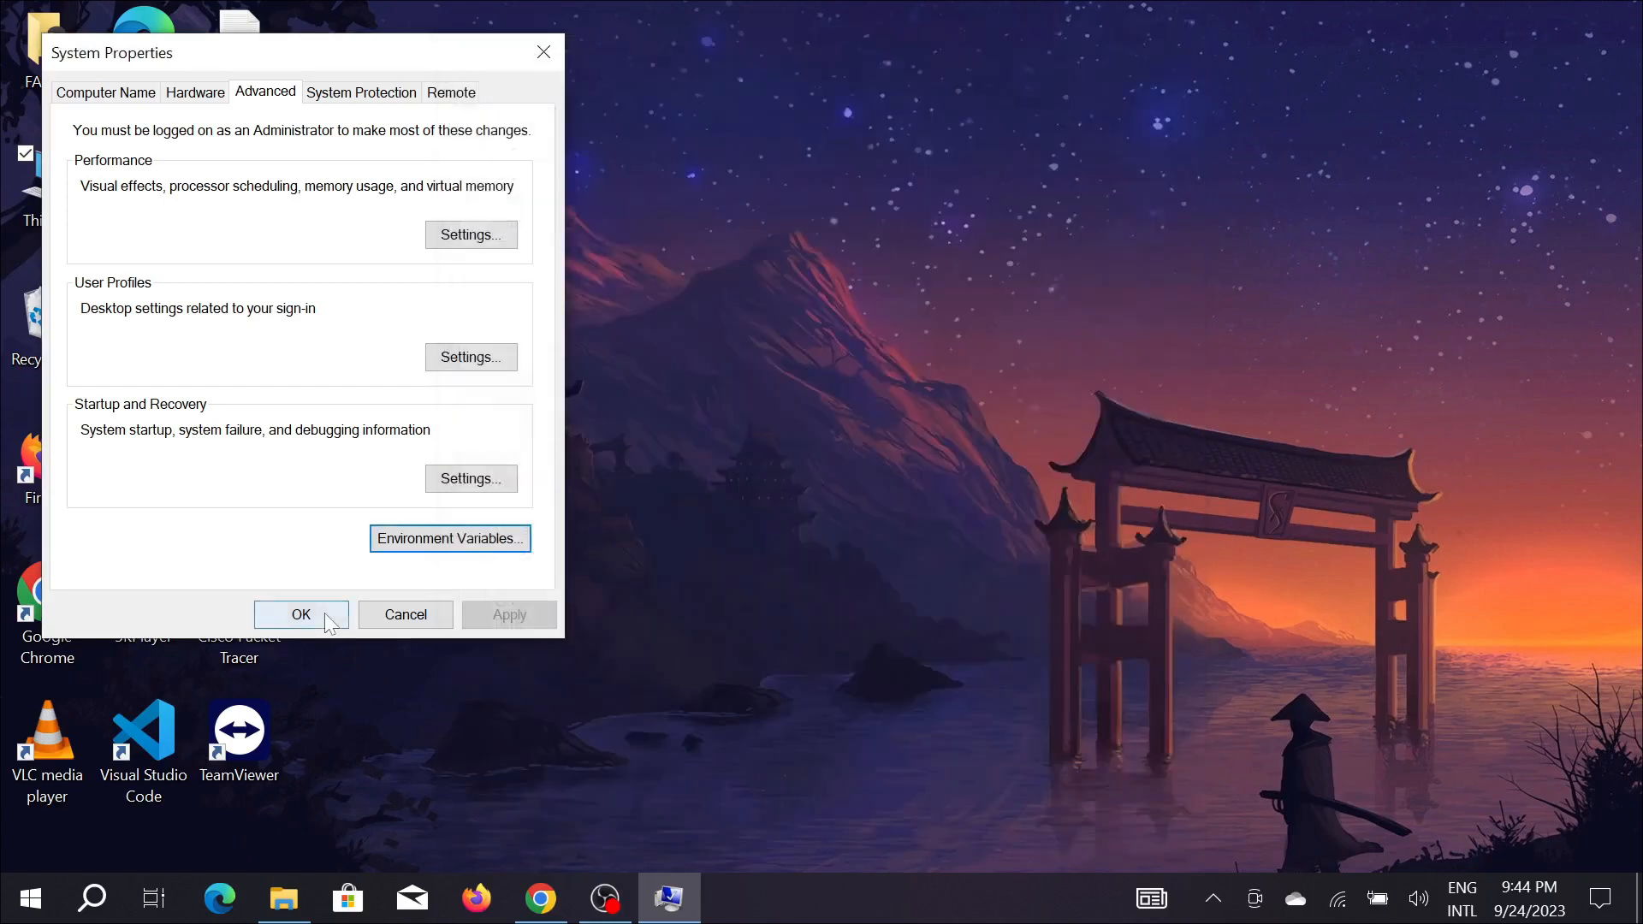
{"action": "left_click", "coordinate": [302, 615]}
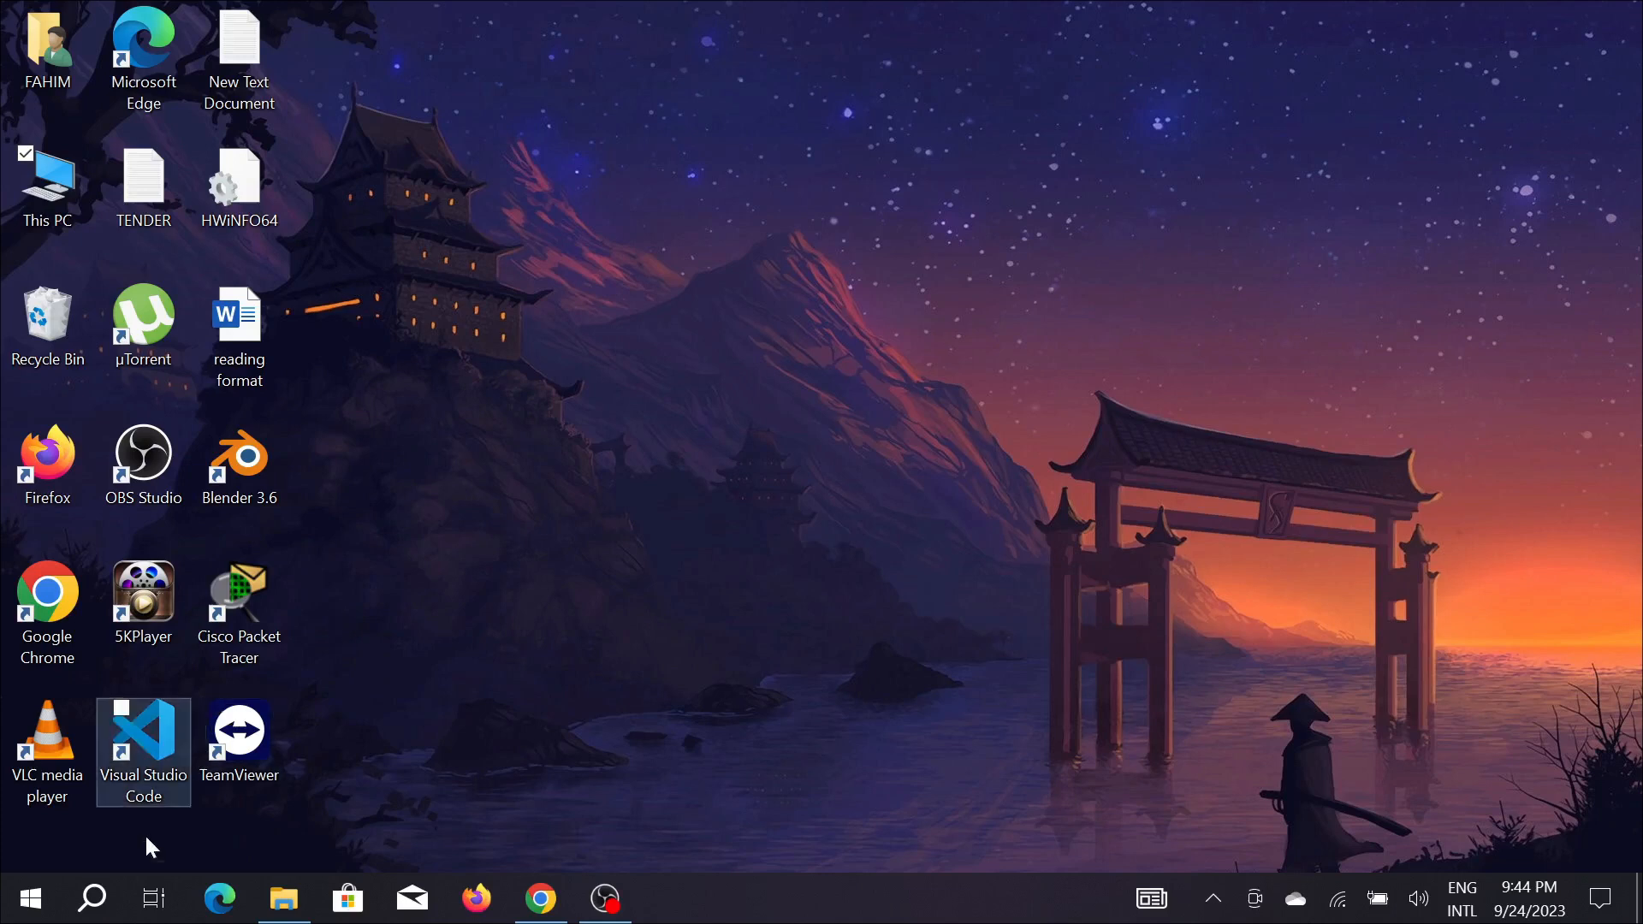
Search Windows for cmd and open Command Prompt.
{"action": "left_click", "coordinate": [92, 898]}
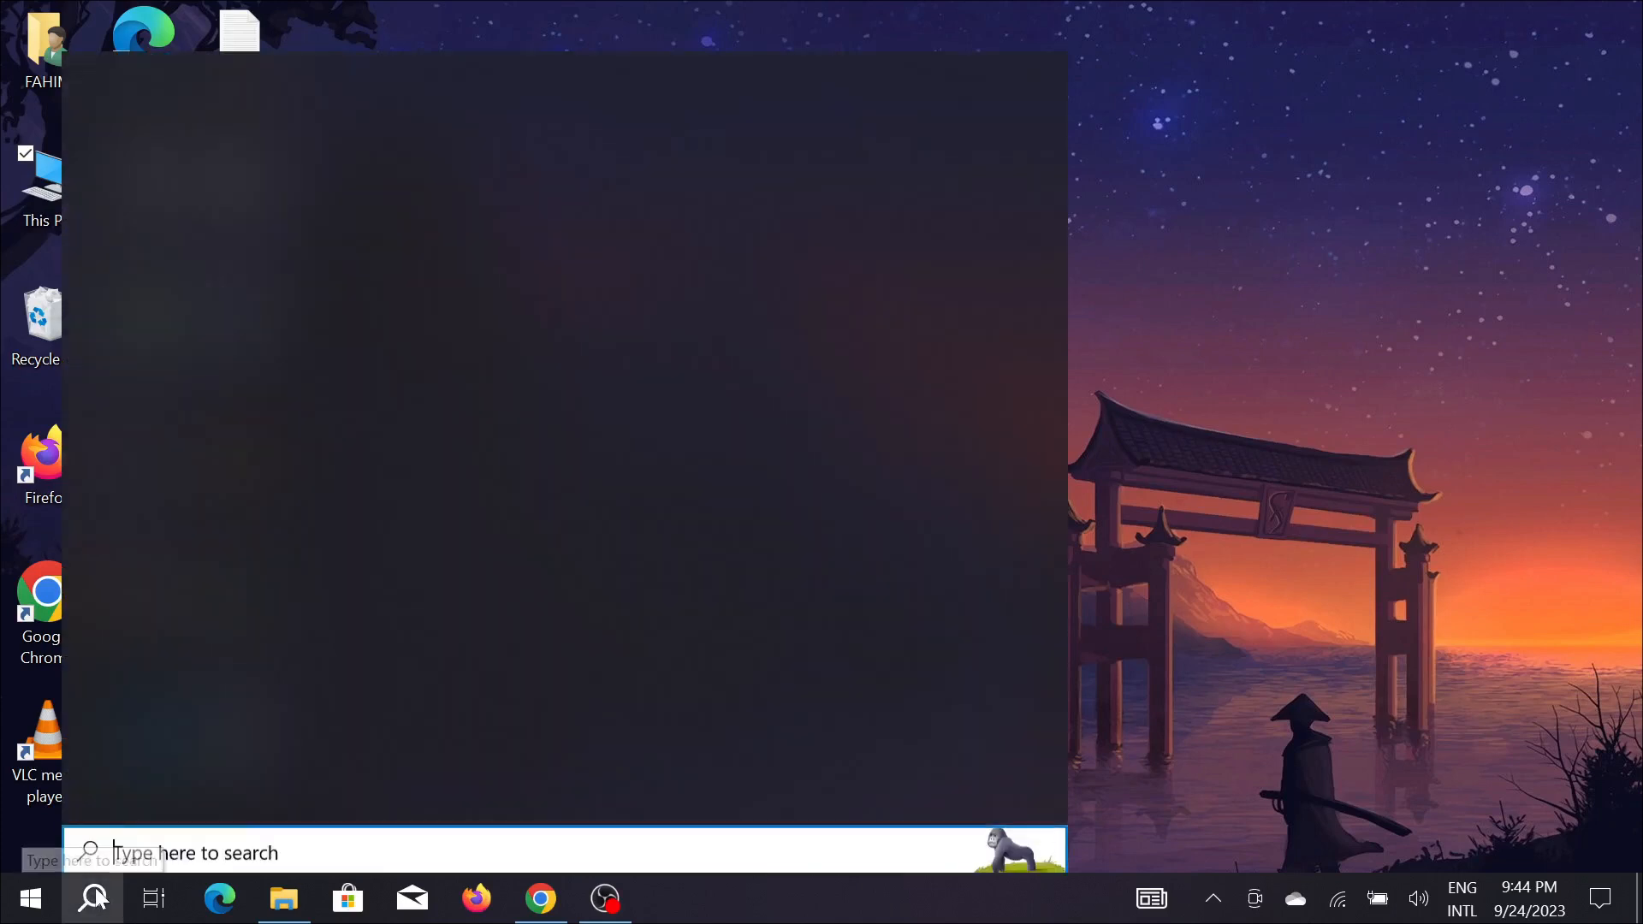
{"action": "type", "text": "cmd"}
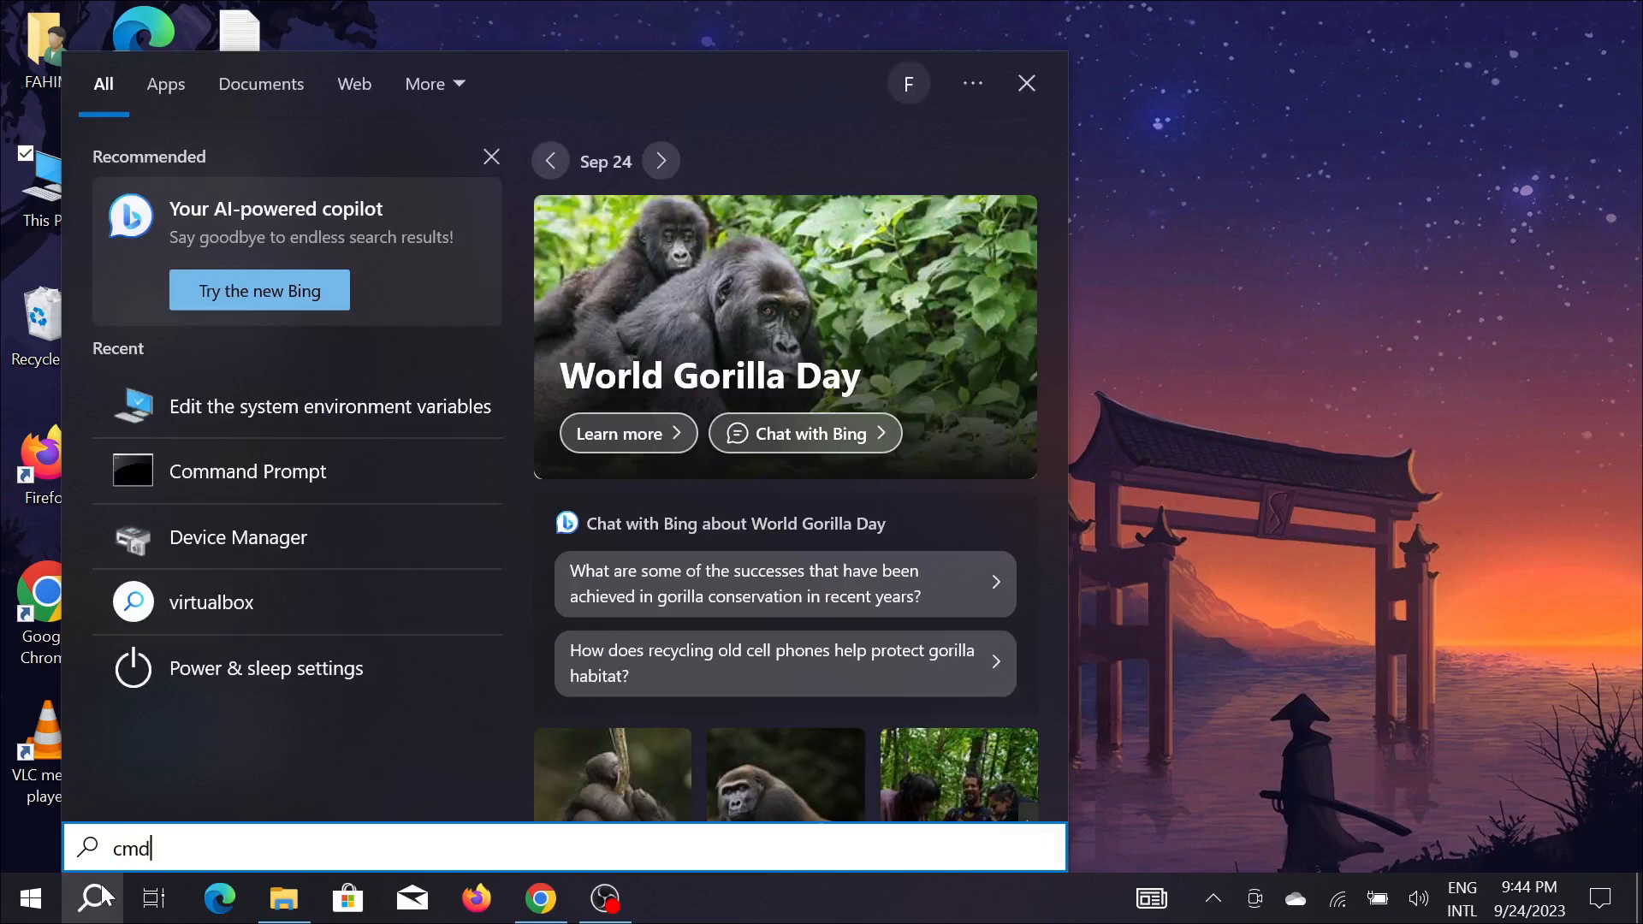
{"action": "key", "text": "Return"}
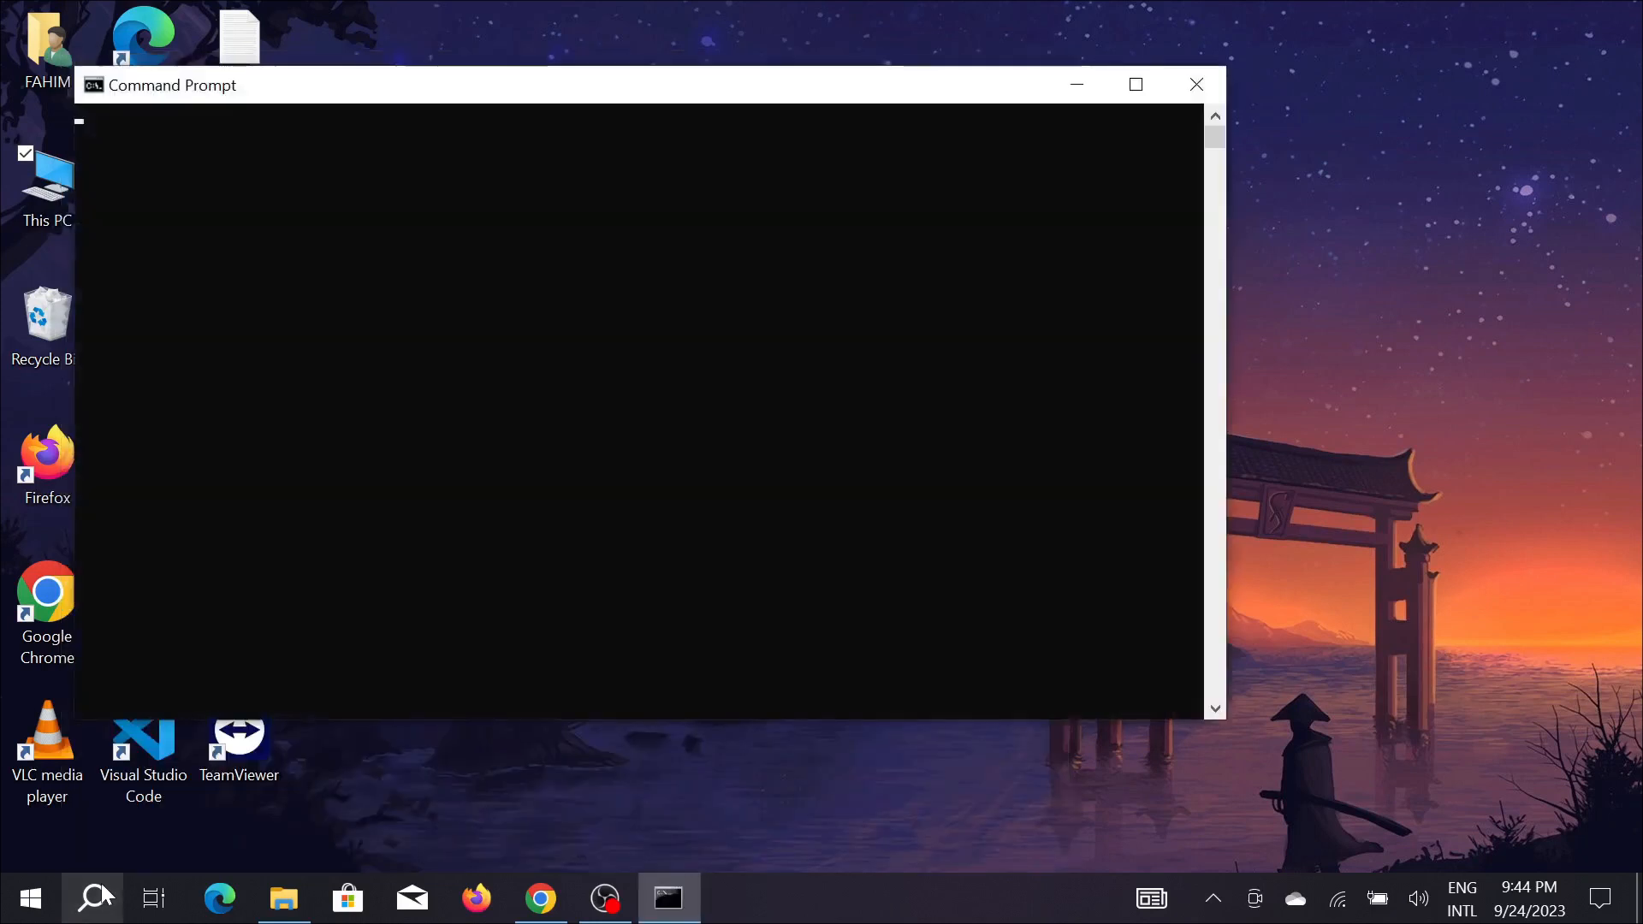
Run the flutter command to check the installation and look through its usage text, global options and available commands.
{"action": "type", "text": "f"}
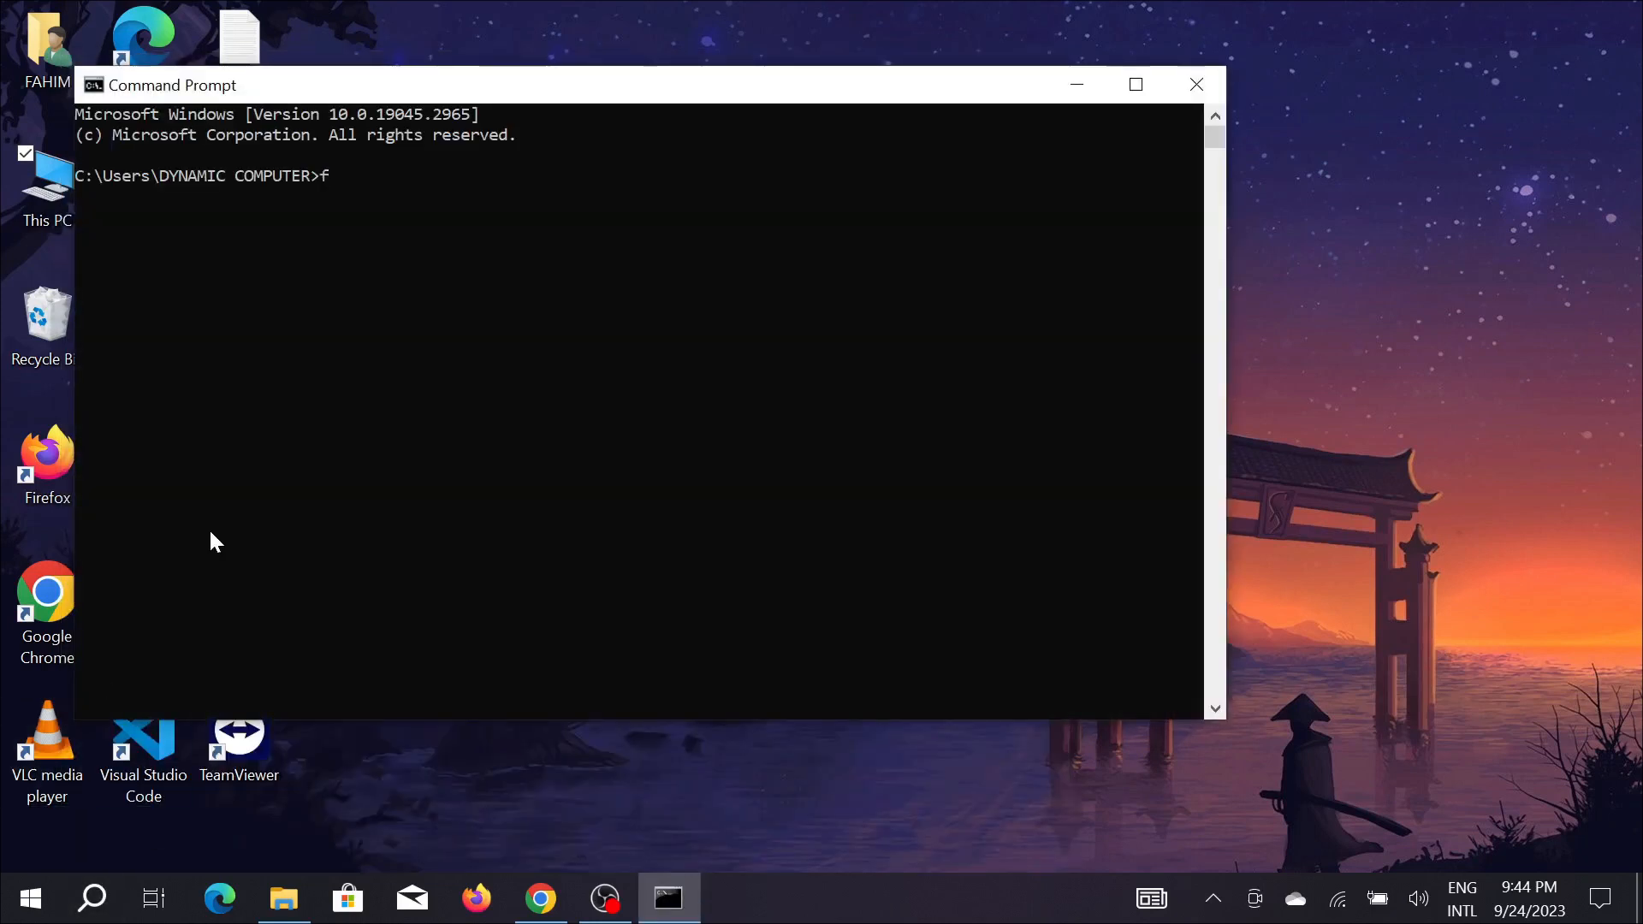
{"action": "type", "text": "lutter"}
{"action": "key", "text": "Return"}
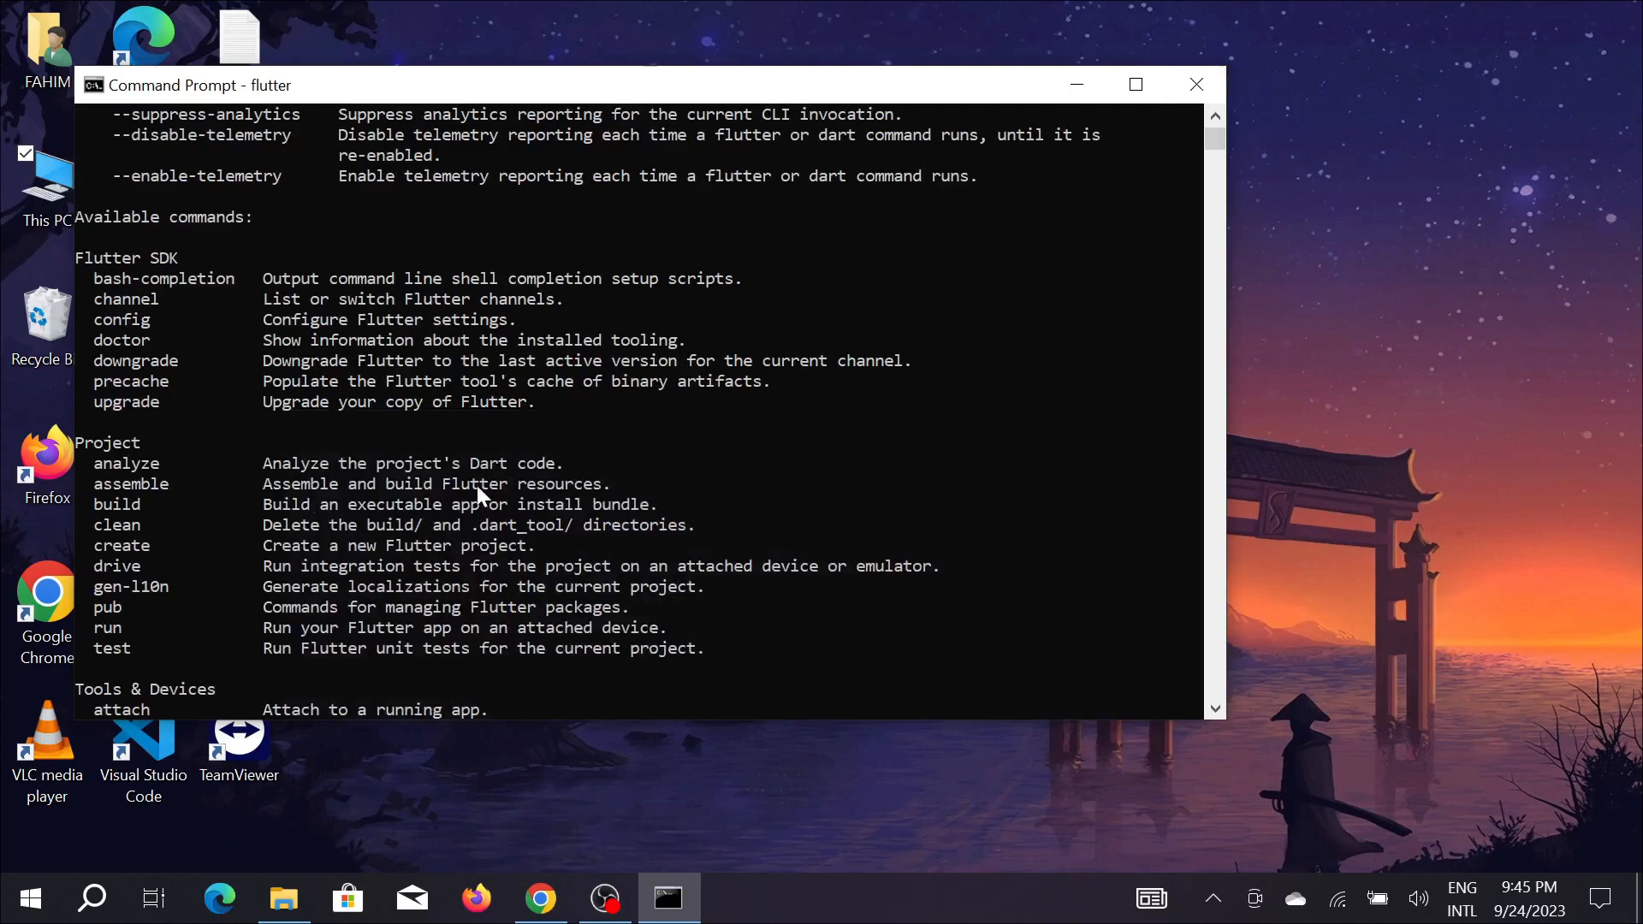
{"action": "scroll", "coordinate": [296, 284], "scroll_direction": "up", "scroll_amount": 7}
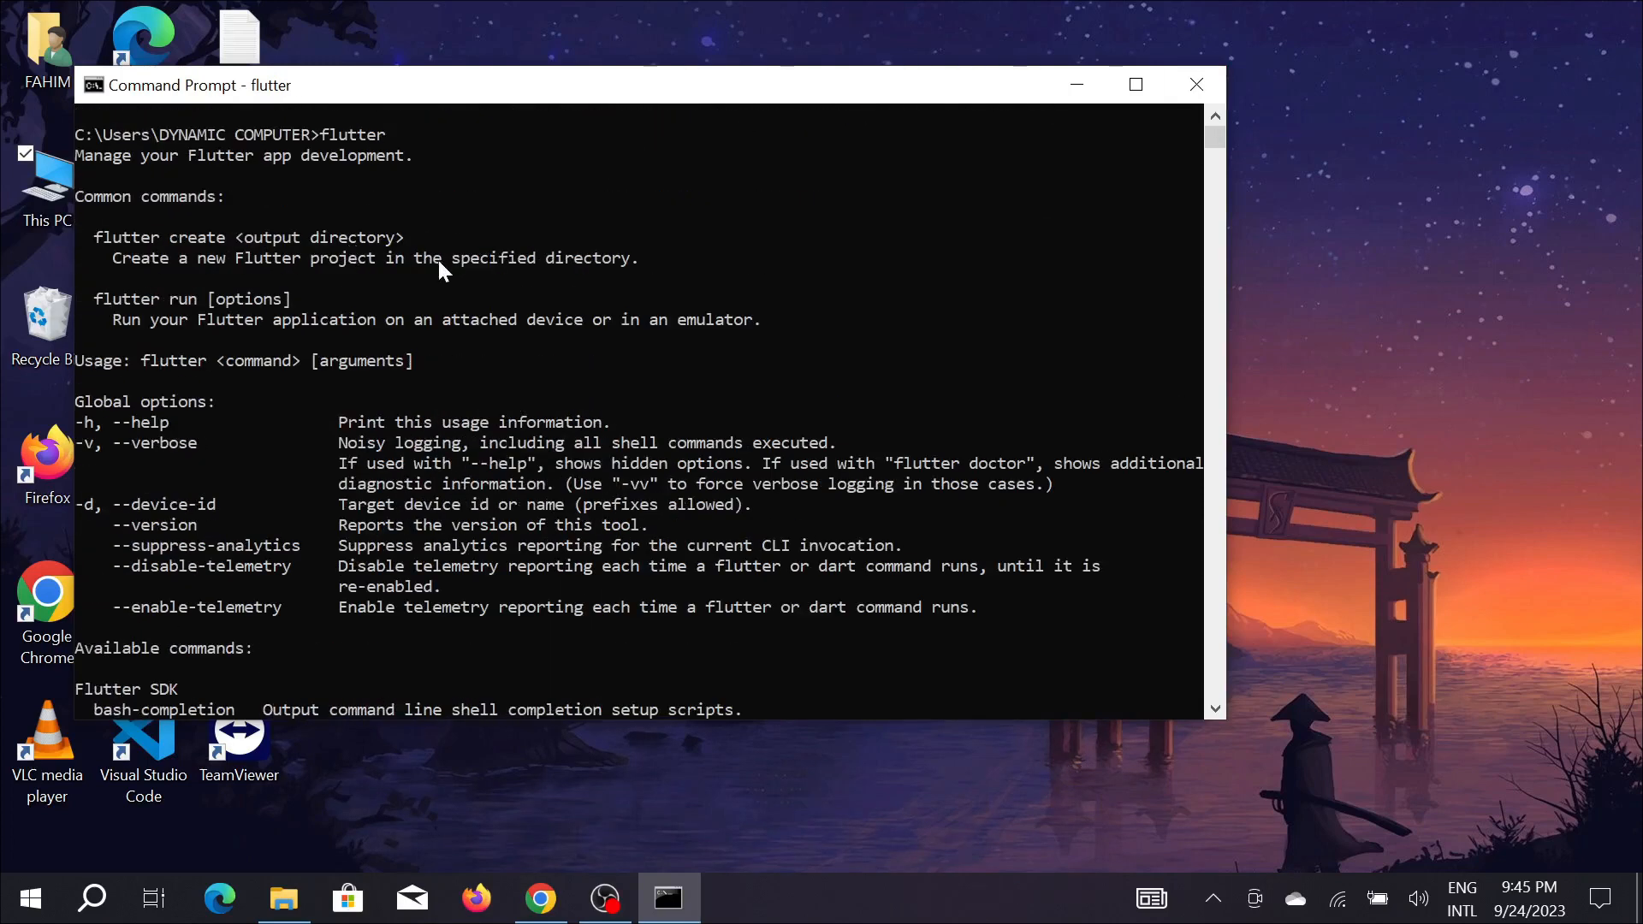
{"action": "scroll", "coordinate": [449, 257], "scroll_direction": "down", "scroll_amount": 8}
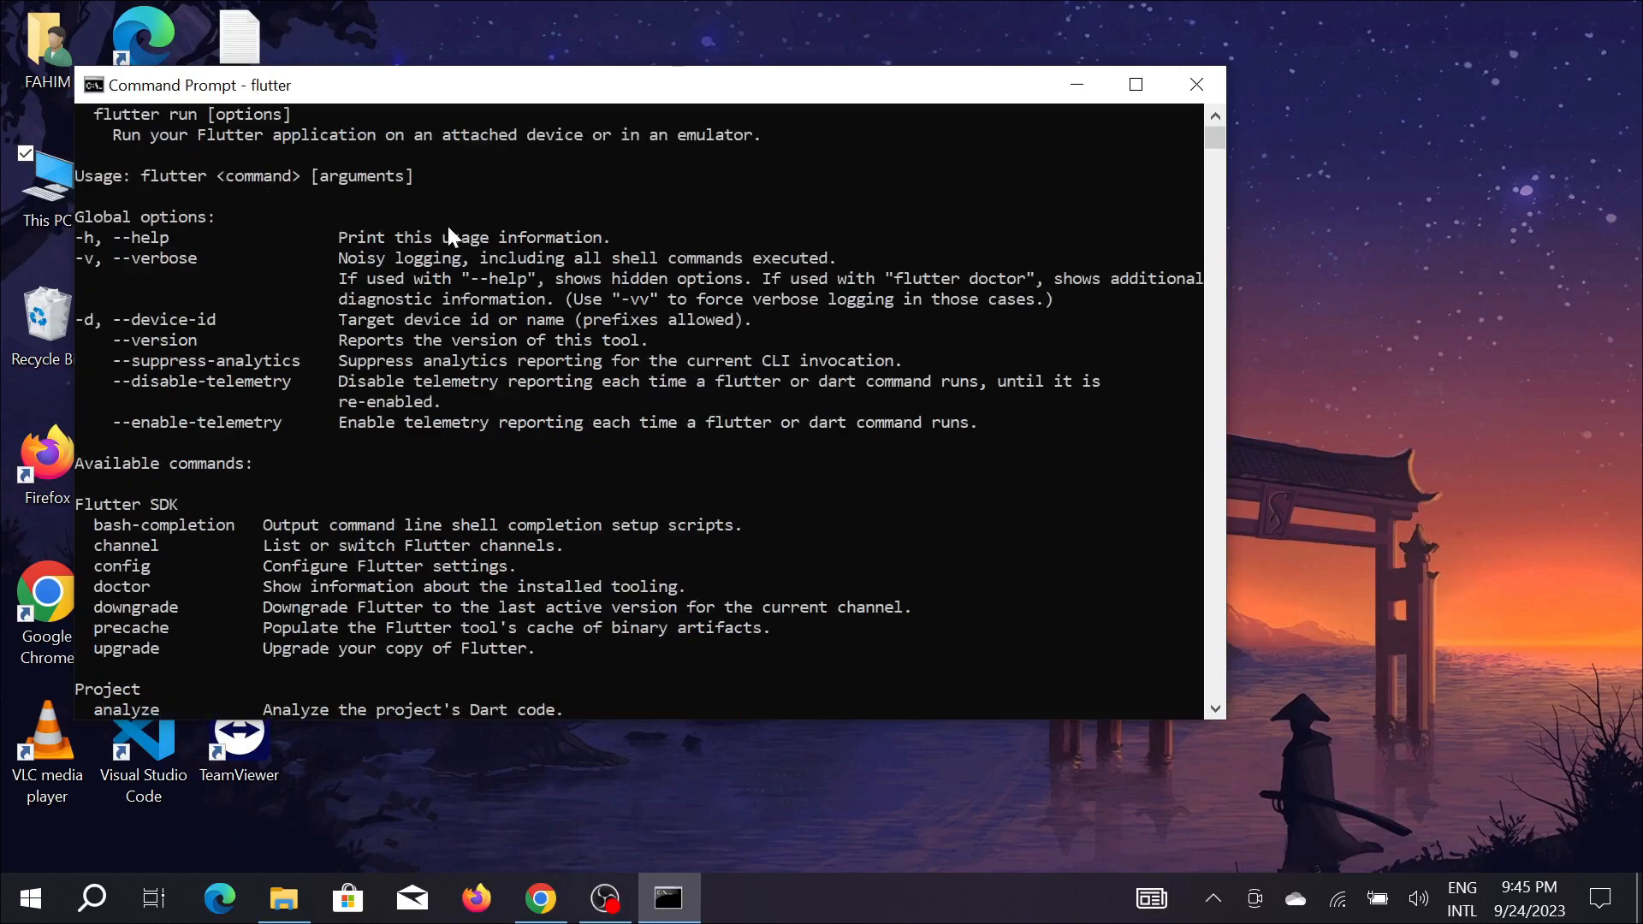
{"action": "scroll", "coordinate": [460, 301], "scroll_direction": "down", "scroll_amount": 7}
{"action": "scroll", "coordinate": [294, 438], "scroll_direction": "up", "scroll_amount": 4}
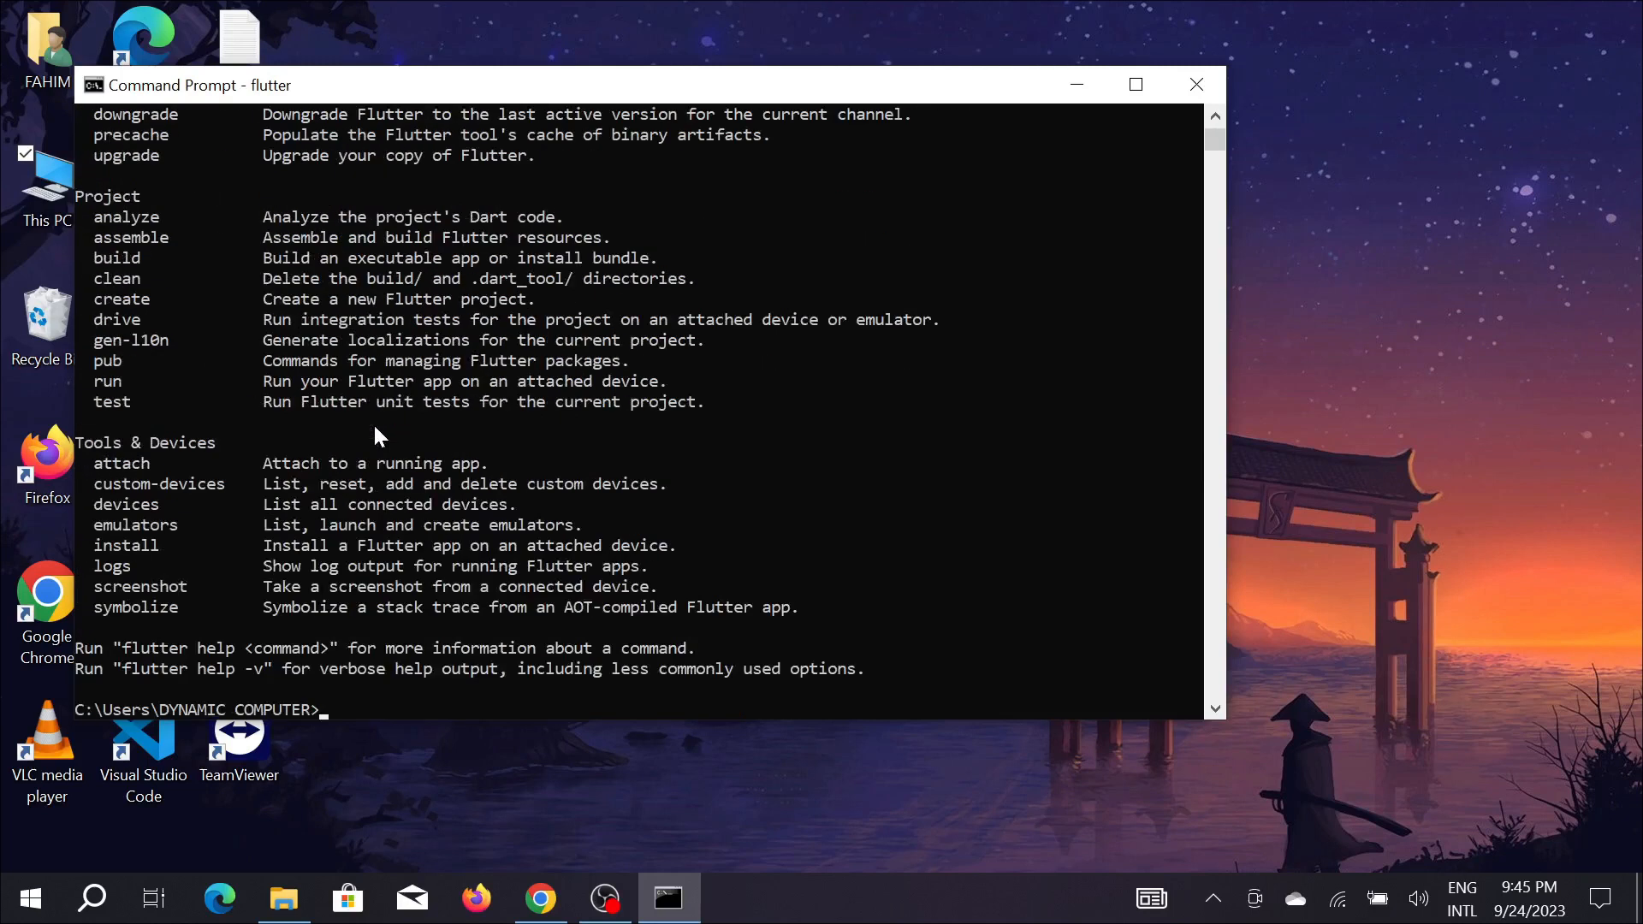
{"action": "scroll", "coordinate": [290, 352], "scroll_direction": "up", "scroll_amount": 8}
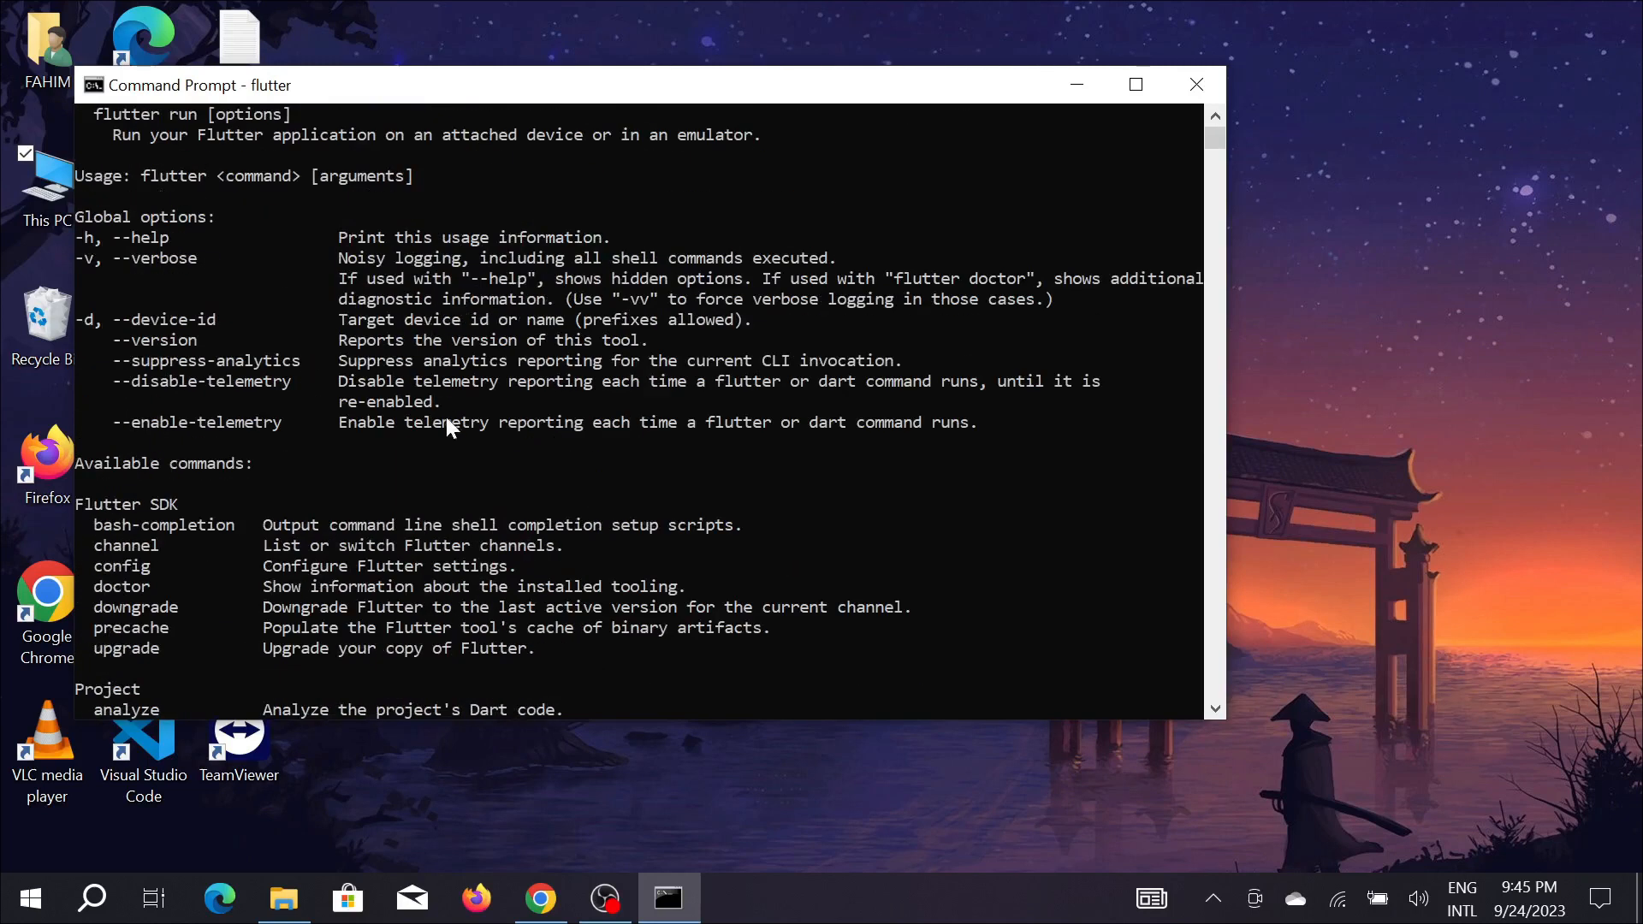